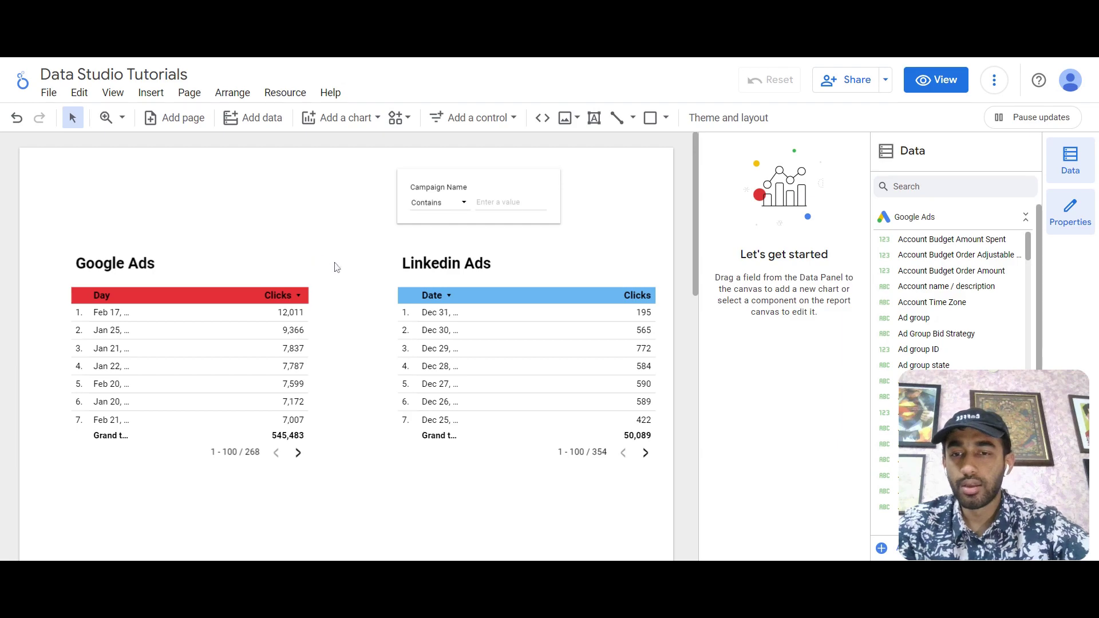
pyautogui.scroll(-1, 337, 270)
pyautogui.scroll(1, 338, 269)
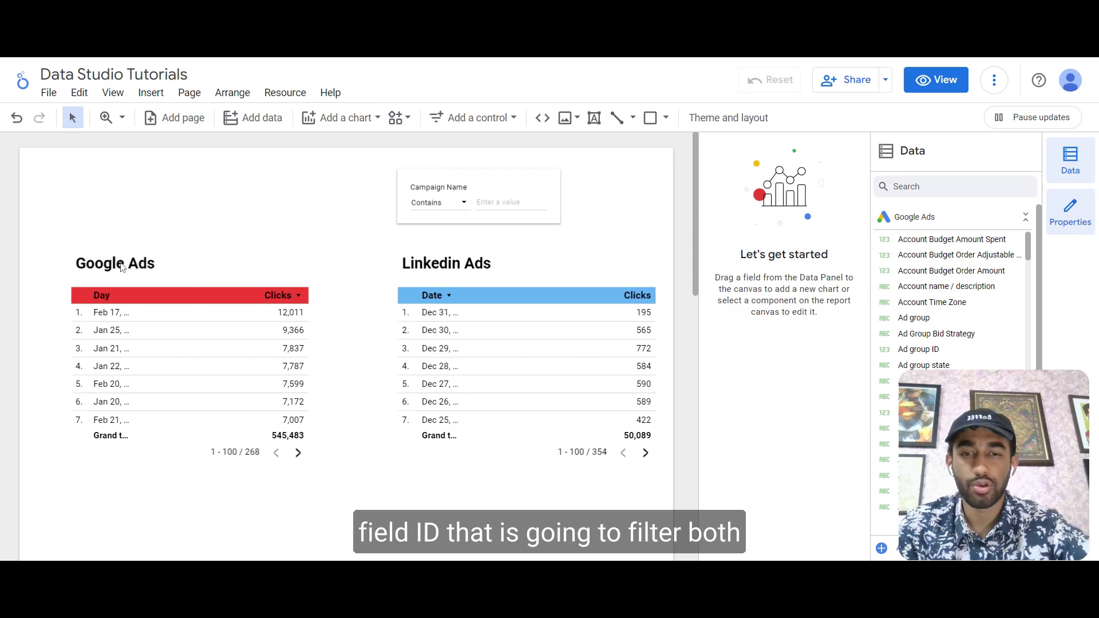
pyautogui.click(504, 202)
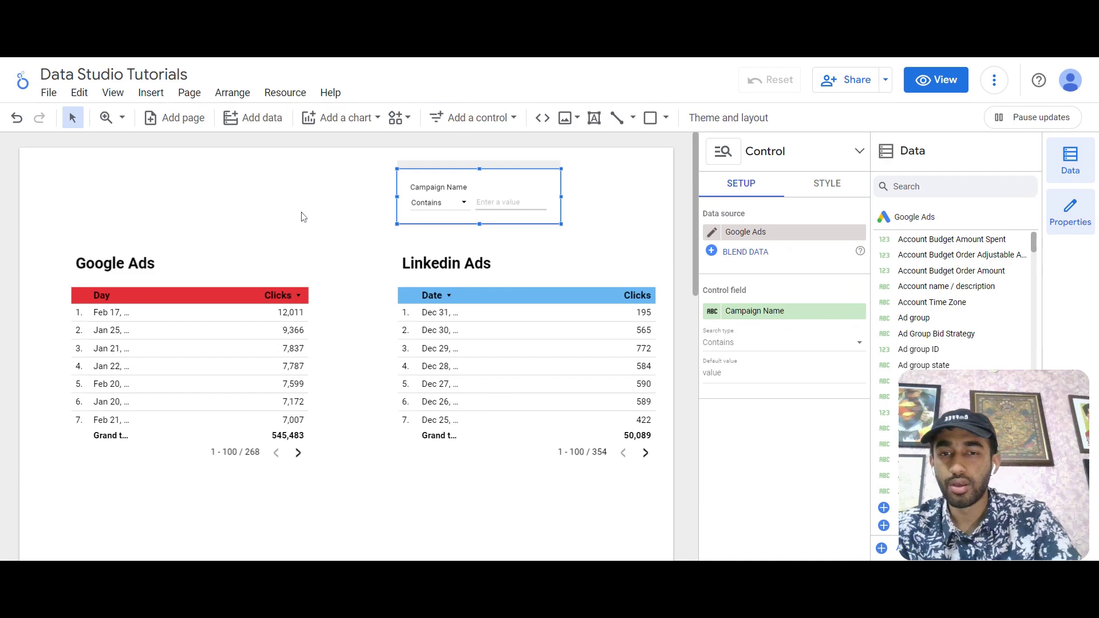
# Step: Add CTR as a second metric to the Google Ads table
pyautogui.click(210, 304)
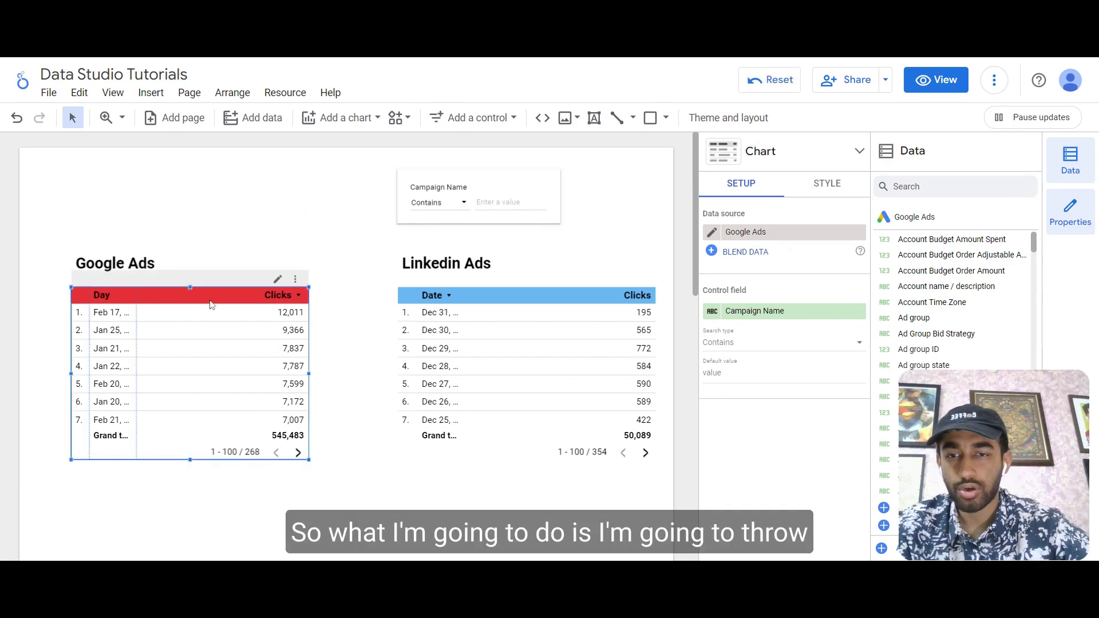
pyautogui.click(753, 440)
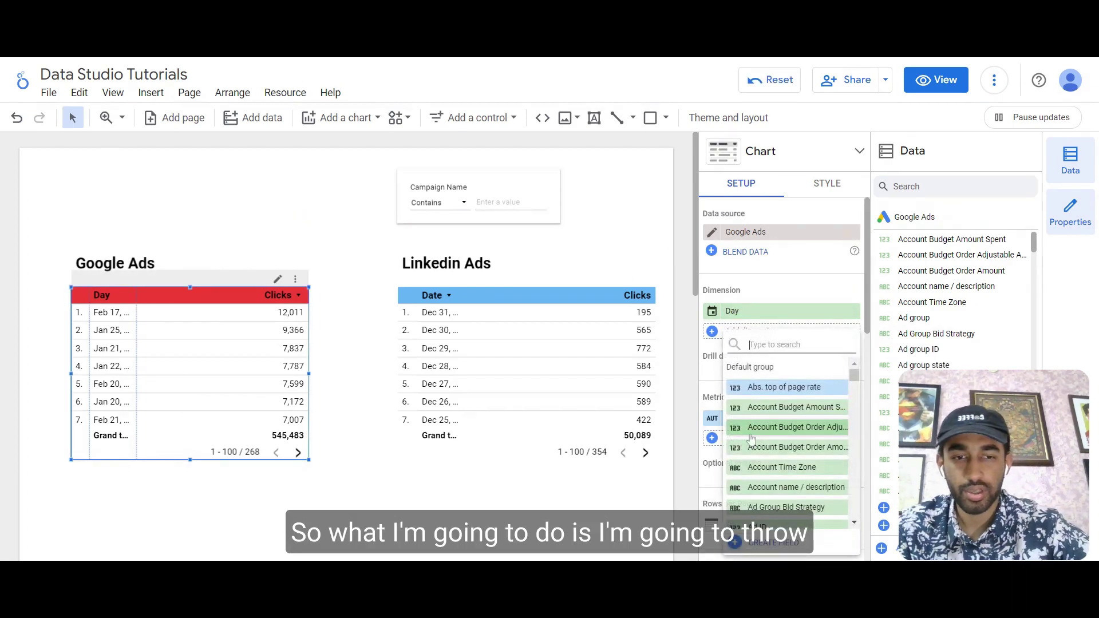
pyautogui.write('ctr')
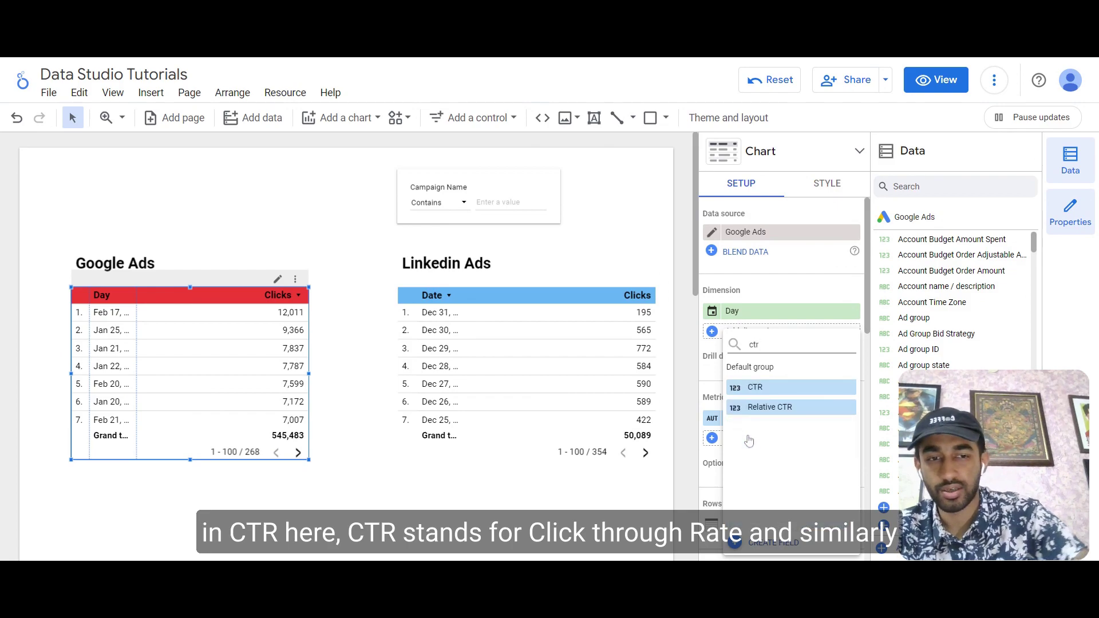
pyautogui.click(789, 387)
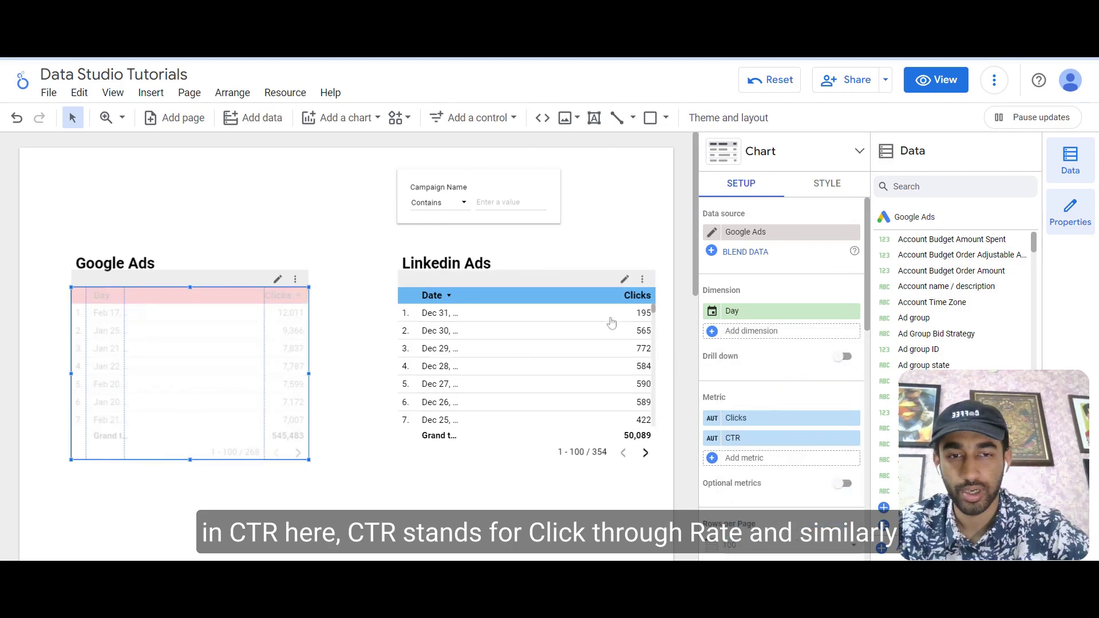
# Step: Add CTR as a second metric to the LinkedIn Ads table and deselect the table
pyautogui.click(568, 294)
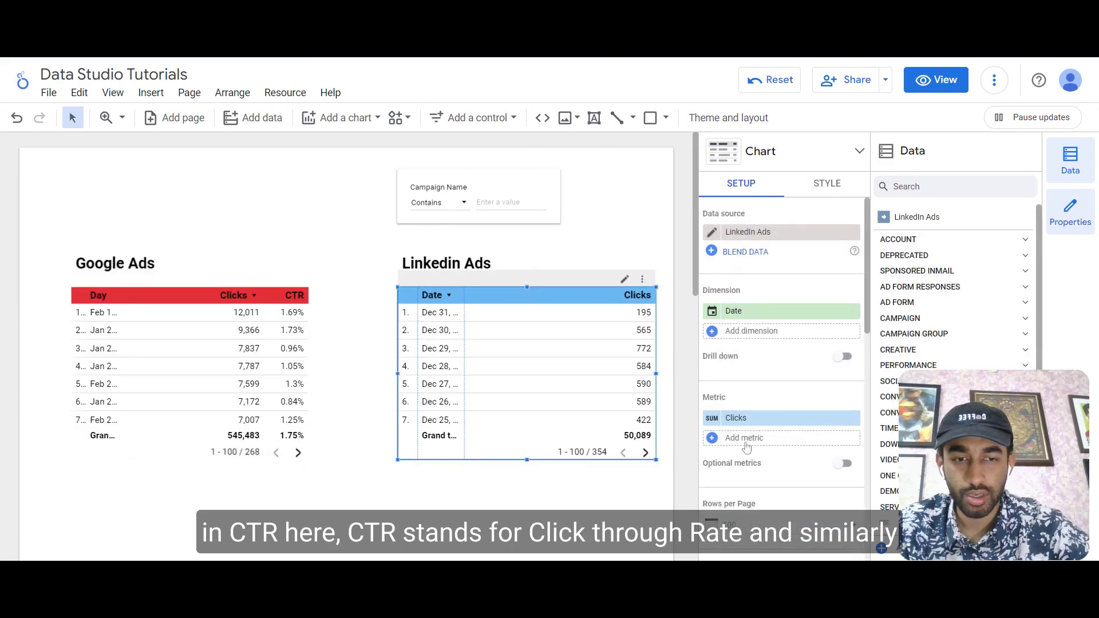
pyautogui.click(746, 444)
pyautogui.write('ctr')
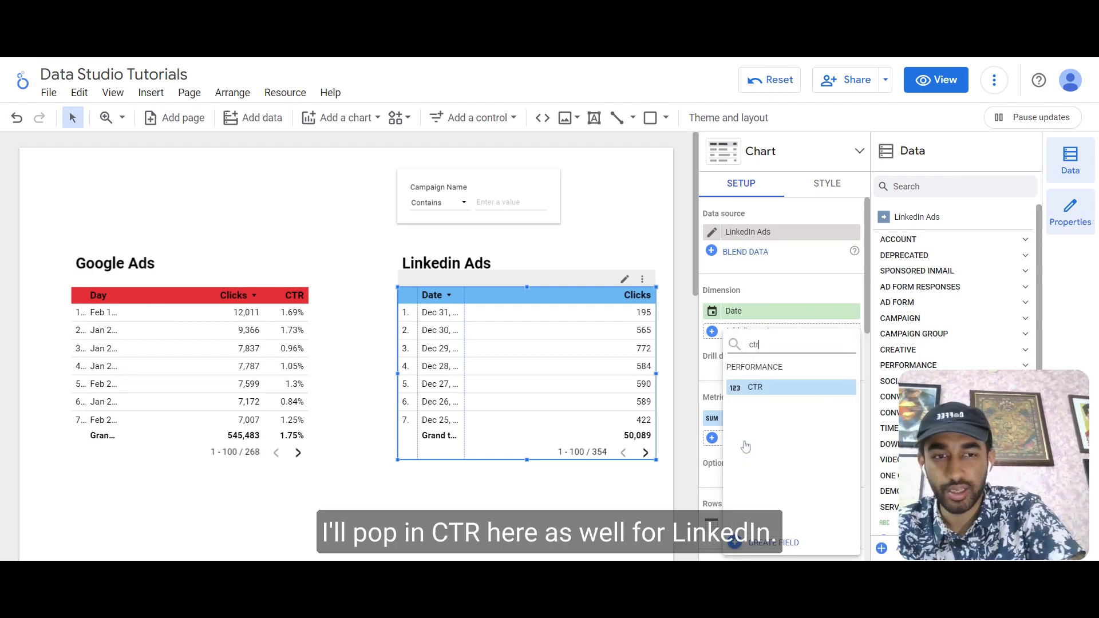
pyautogui.click(767, 387)
pyautogui.click(343, 288)
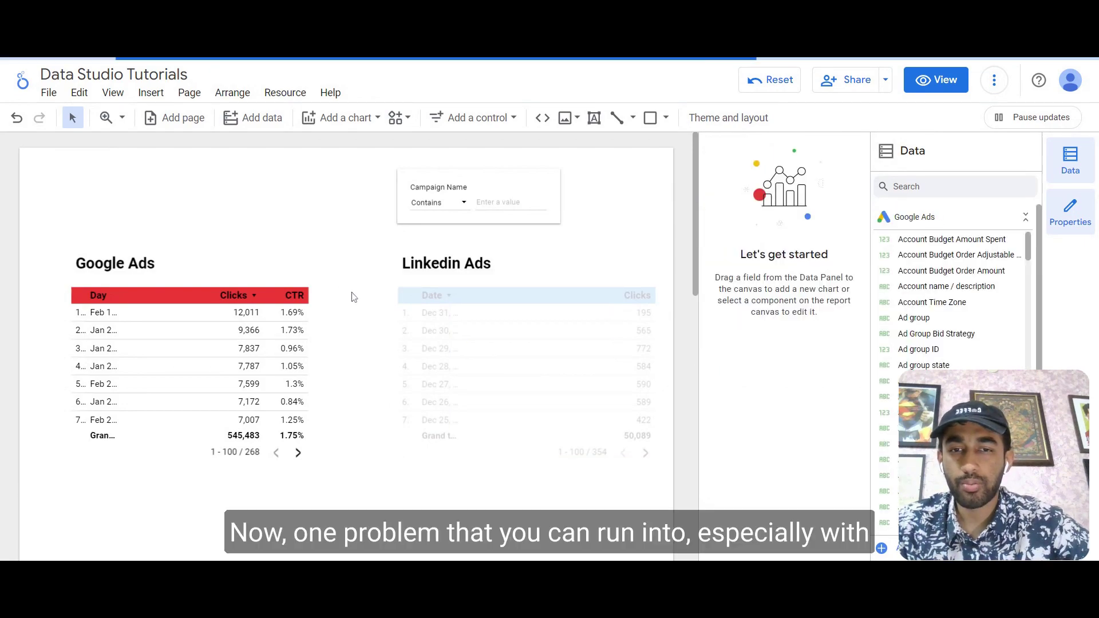
# Step: Filter the report to campaign names containing "na" and view the error details of the Google Ads table
pyautogui.click(444, 216)
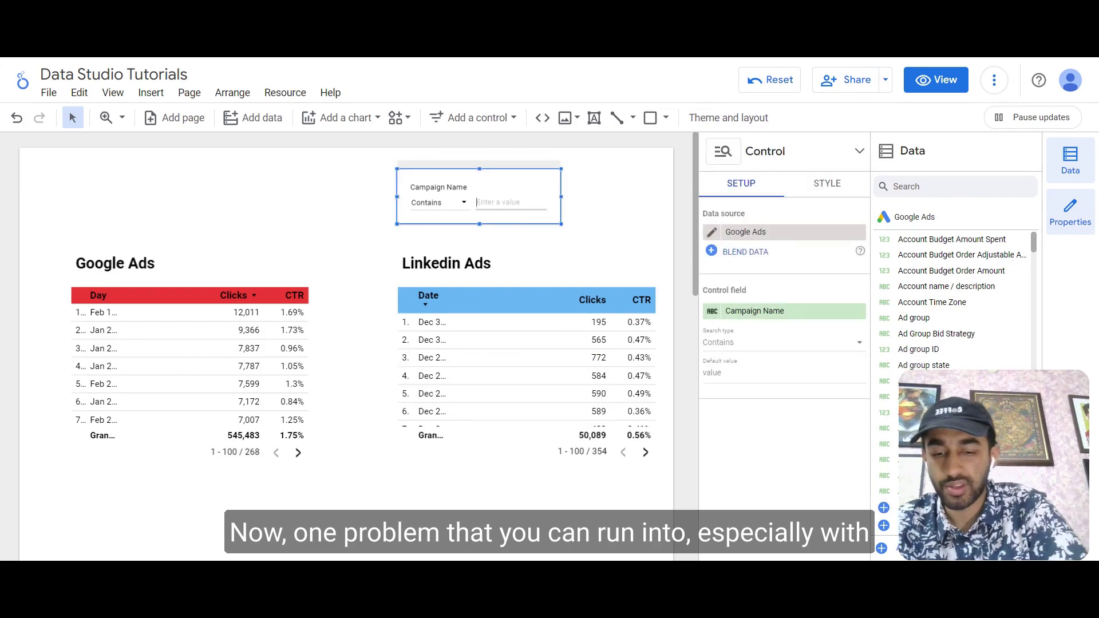
pyautogui.write('na')
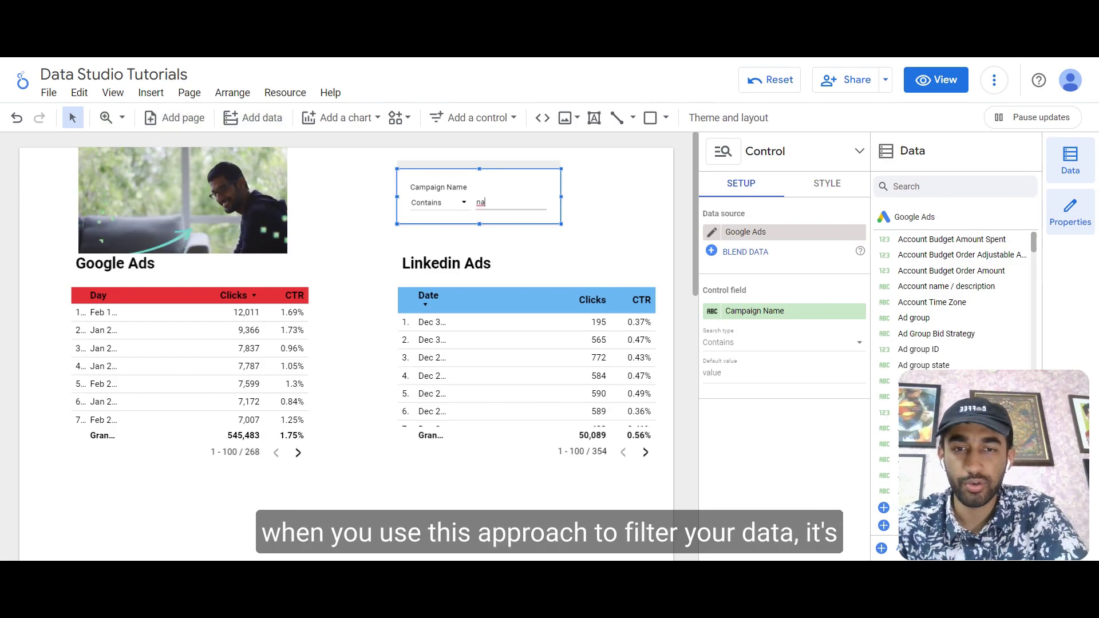
pyautogui.press('Return')
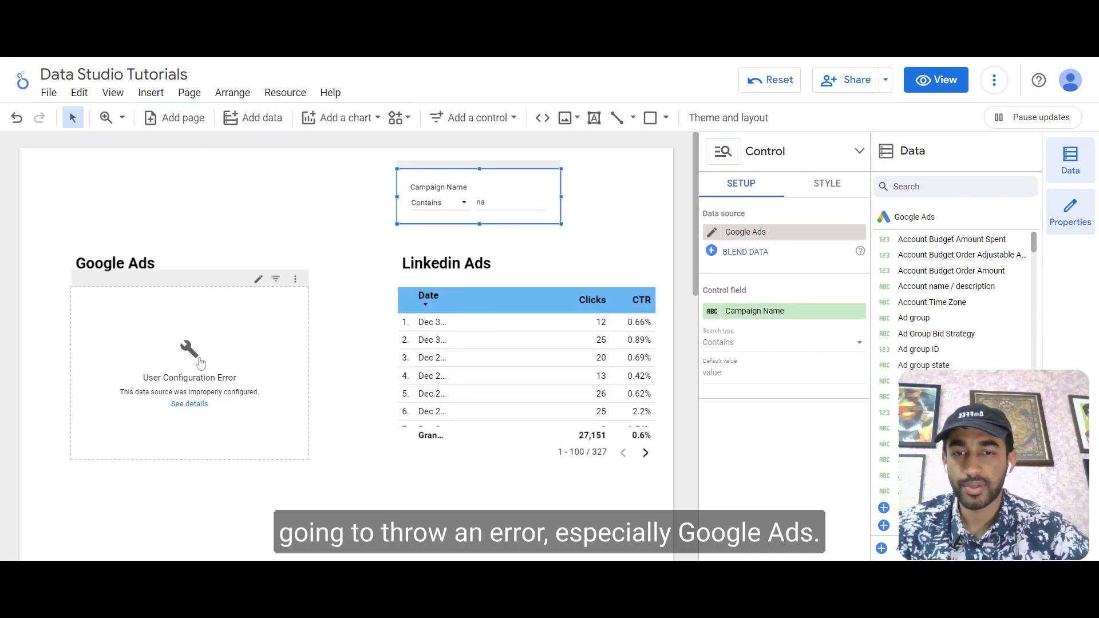
pyautogui.click(187, 404)
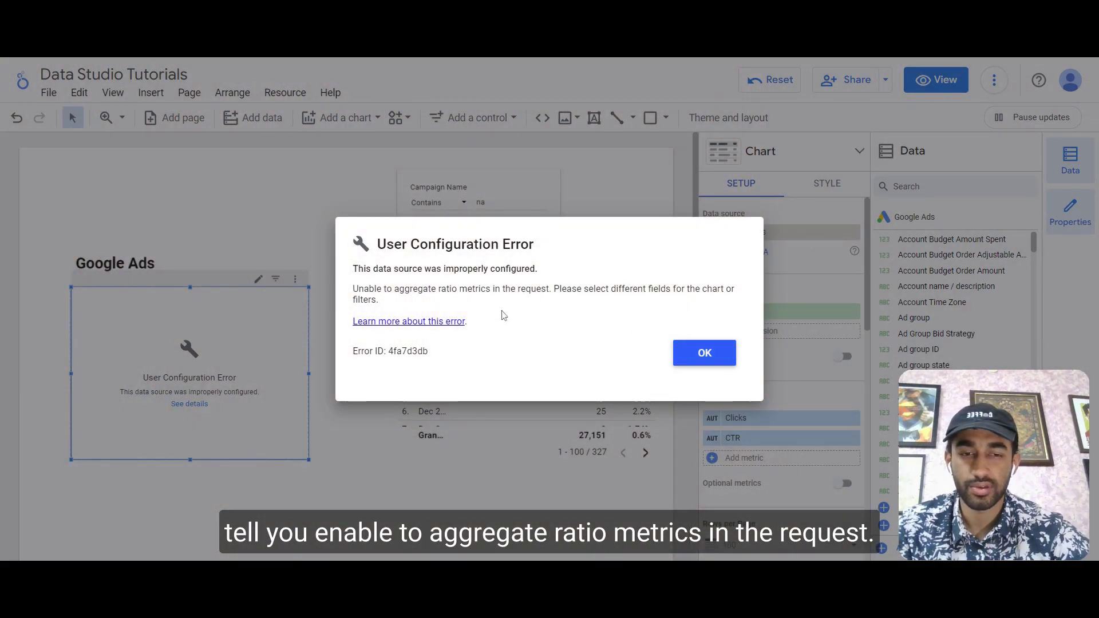
pyautogui.click(679, 353)
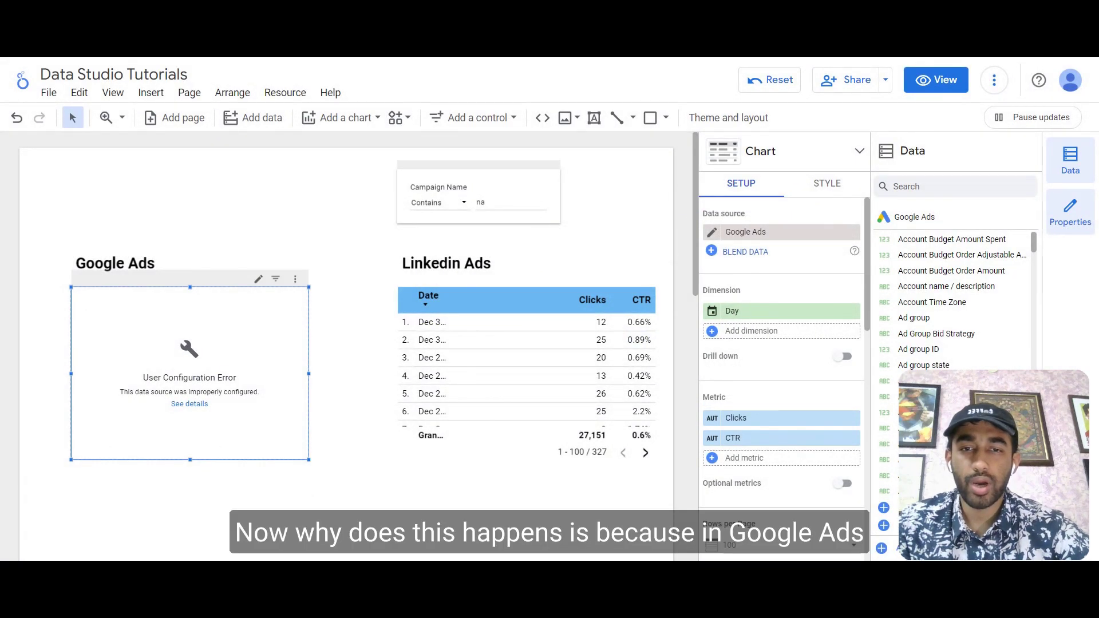
# Step: Clear the value of the Campaign Name filter and deselect the control
pyautogui.doubleClick(480, 202)
pyautogui.press('BackSpace')
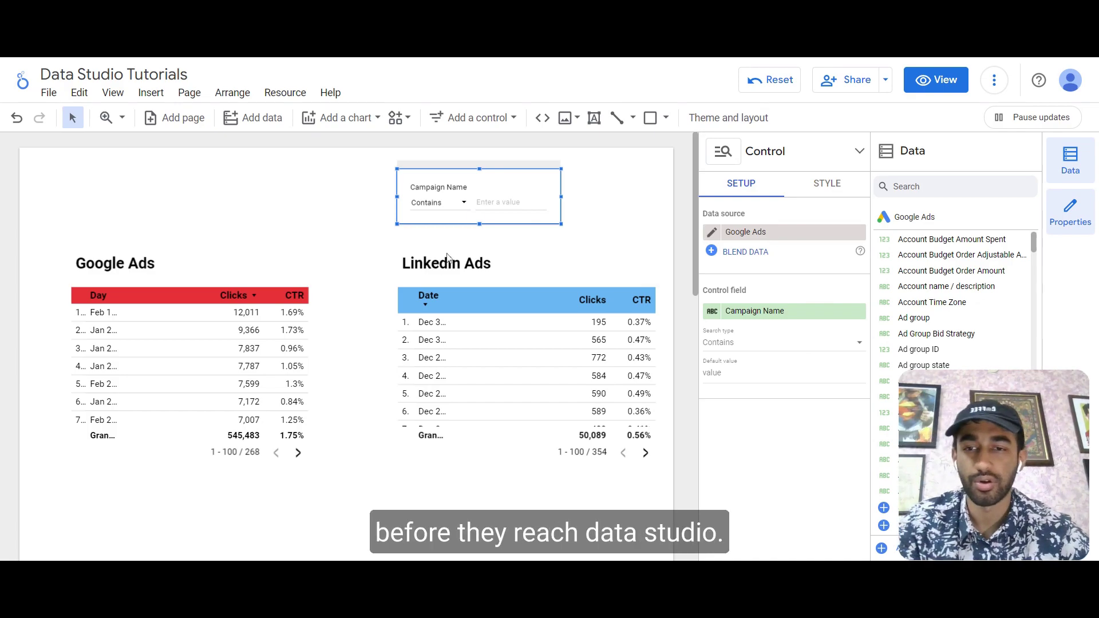
pyautogui.click(348, 231)
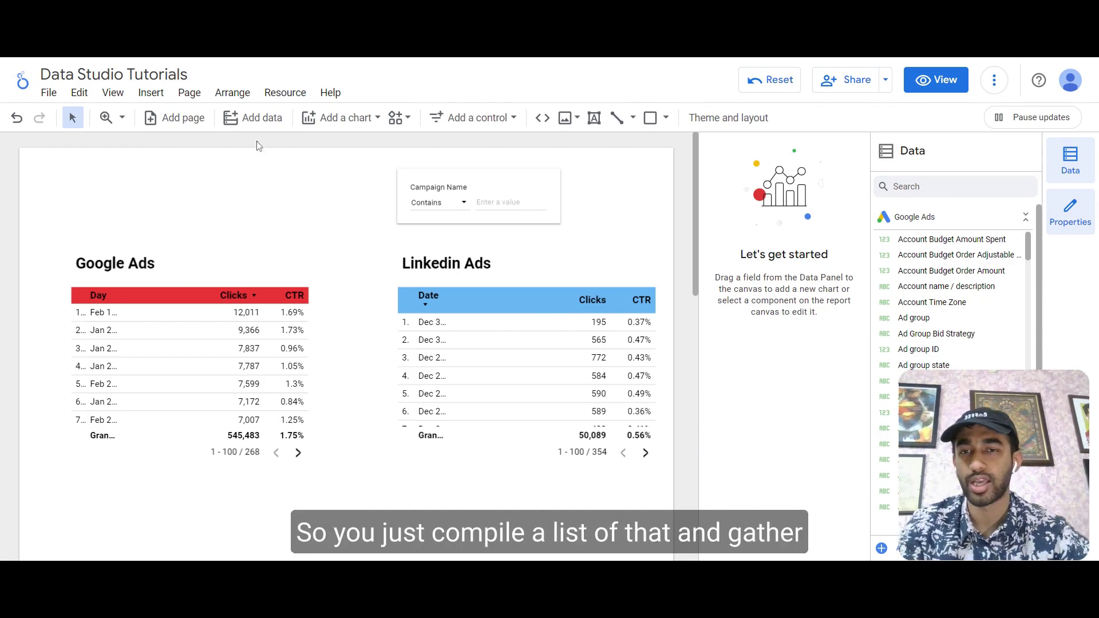
# Step: Examine the fields and connection settings of the added data source Ads Jun2022 - Sheet1, then return to the report
pyautogui.click(233, 94)
pyautogui.click(281, 90)
pyautogui.click(283, 91)
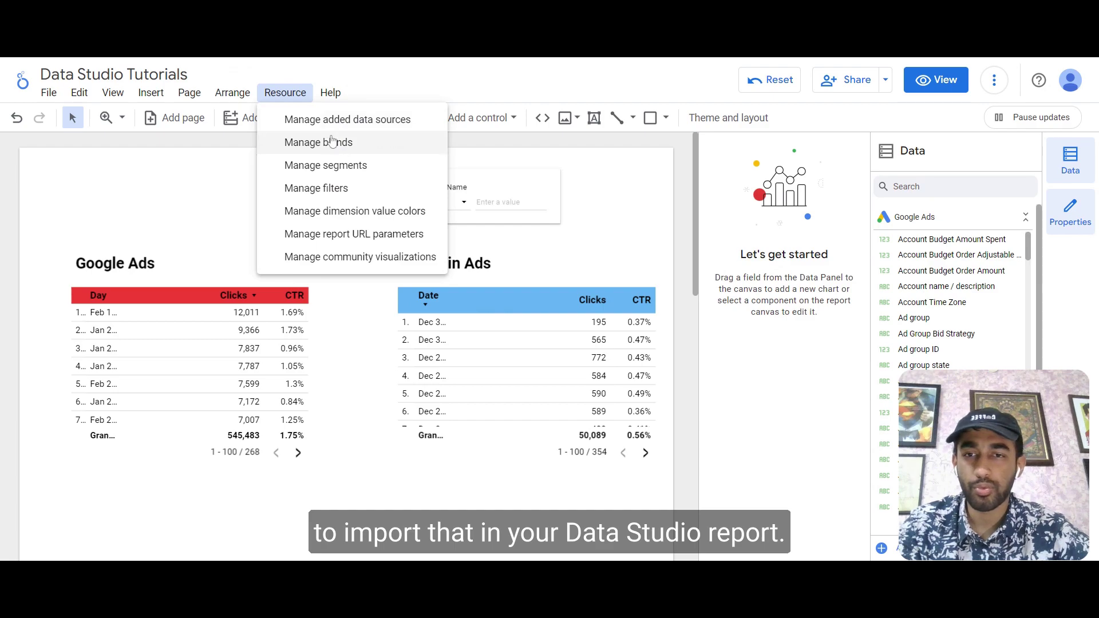
pyautogui.click(315, 121)
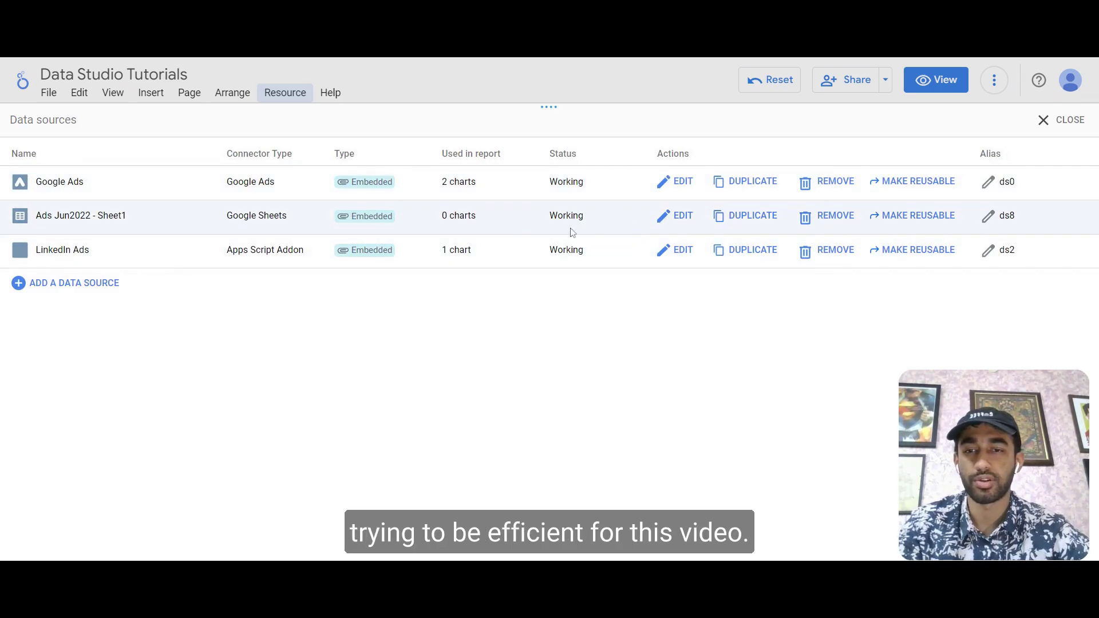
pyautogui.click(667, 220)
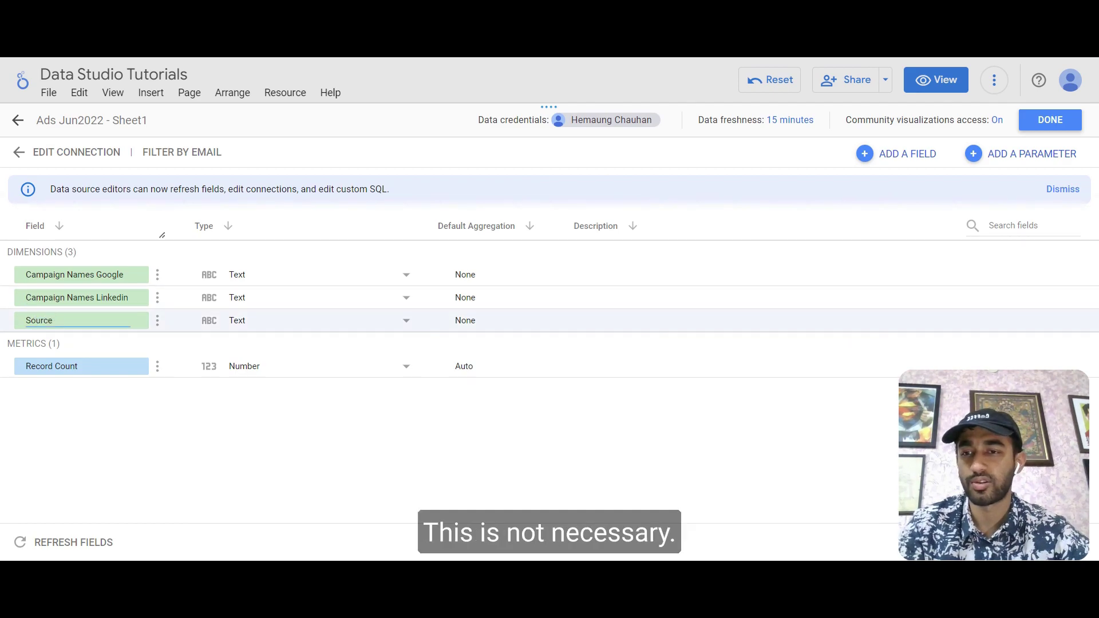
pyautogui.click(16, 155)
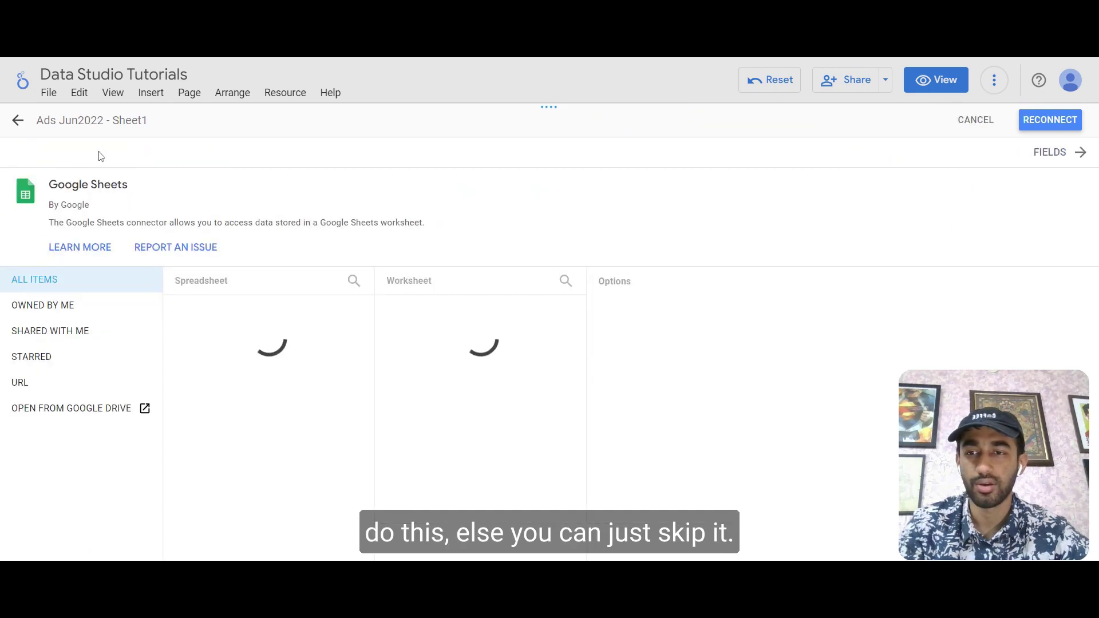
pyautogui.click(18, 120)
pyautogui.click(1062, 120)
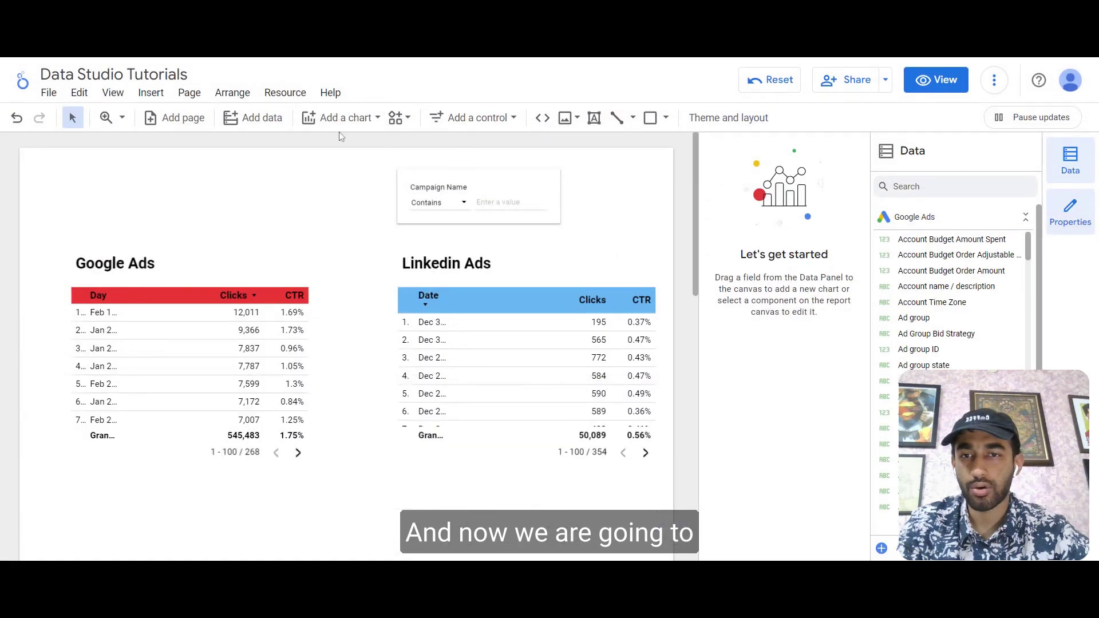
# Step: Create a new data blend with Google Ads as its first table and replace the Ad group dimension with Campaign Same
pyautogui.click(284, 92)
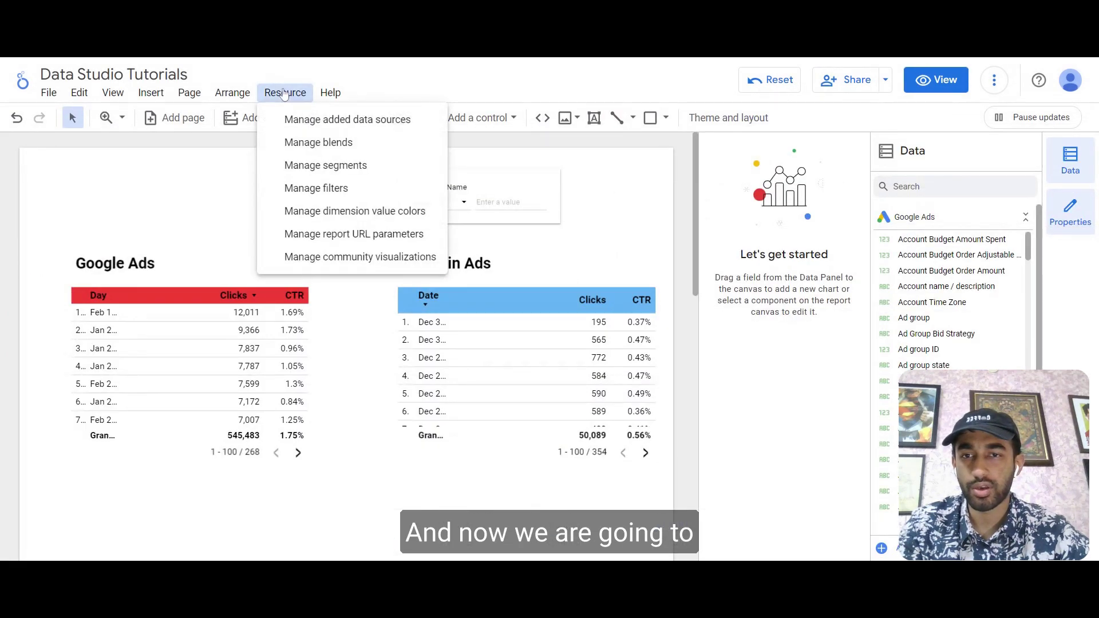
pyautogui.click(319, 143)
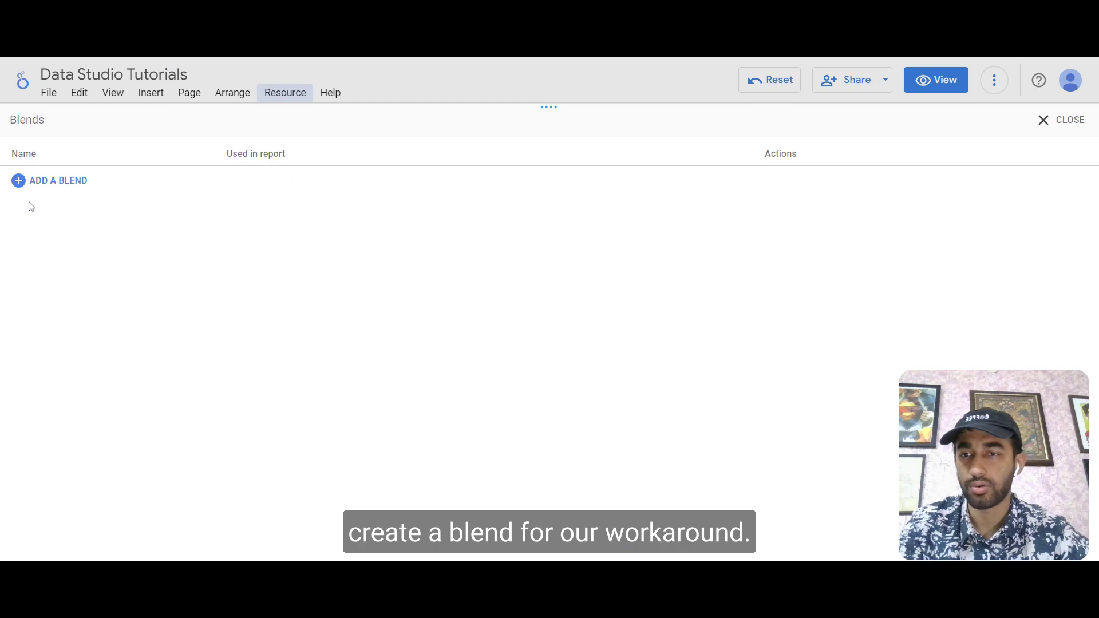
pyautogui.click(36, 181)
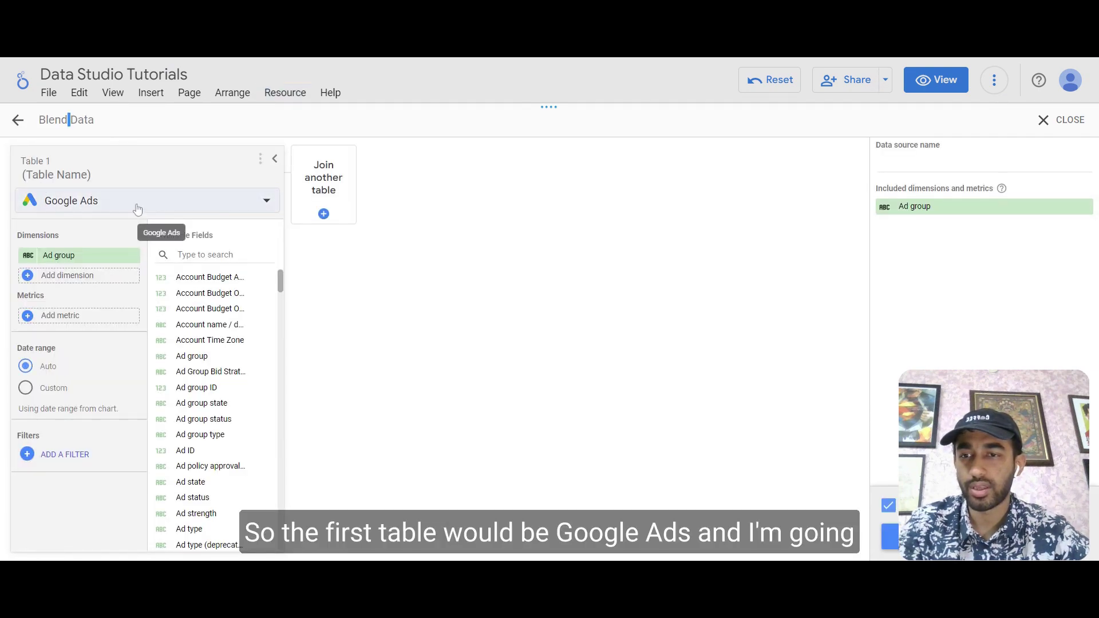
pyautogui.click(84, 256)
pyautogui.write('campaig')
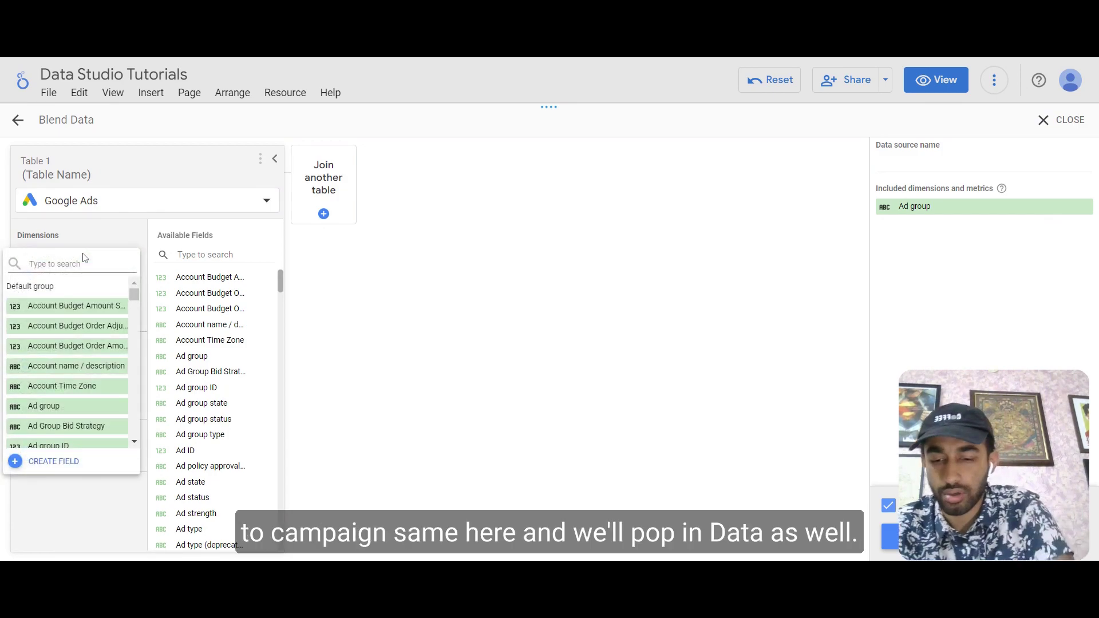
pyautogui.write('n')
pyautogui.click(66, 412)
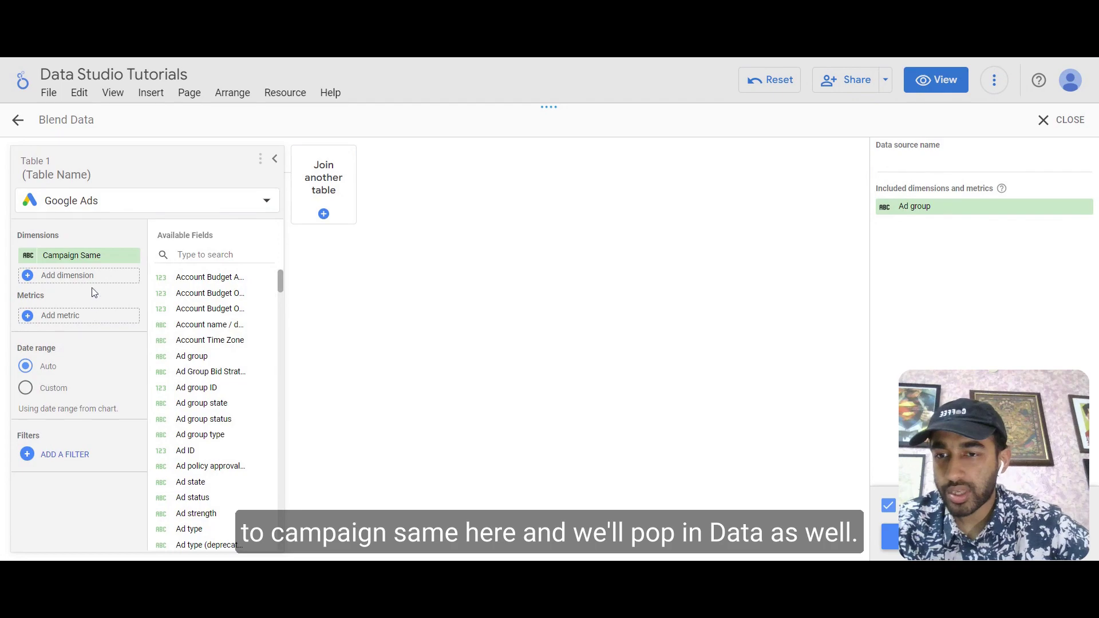
# Step: Add Day as a second dimension to the blend's Google Ads table
pyautogui.click(95, 280)
pyautogui.write('day')
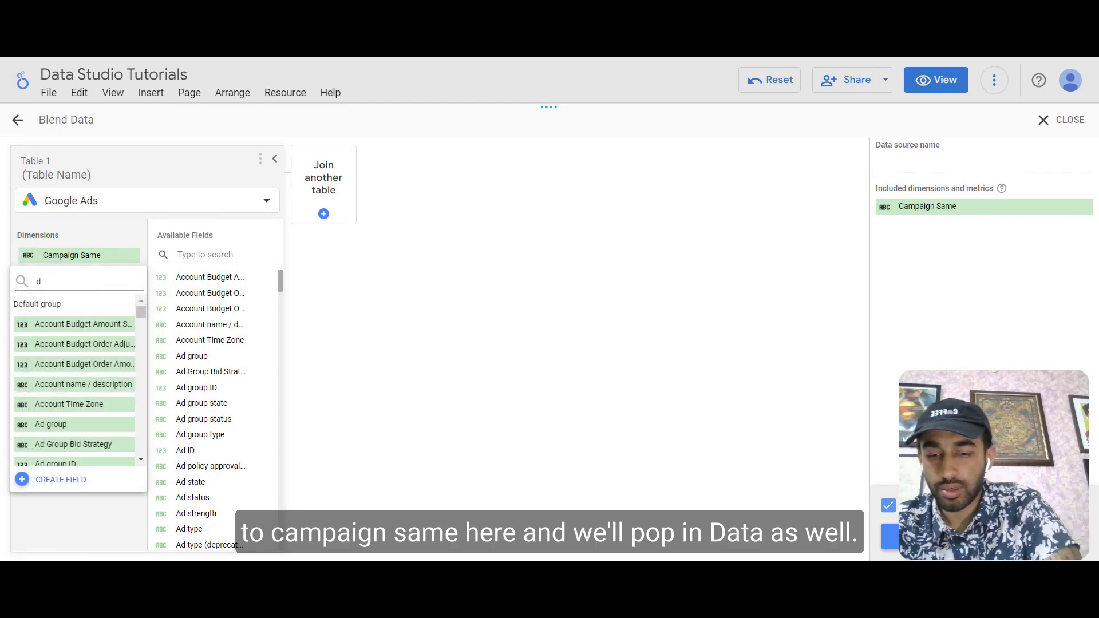
pyautogui.click(41, 324)
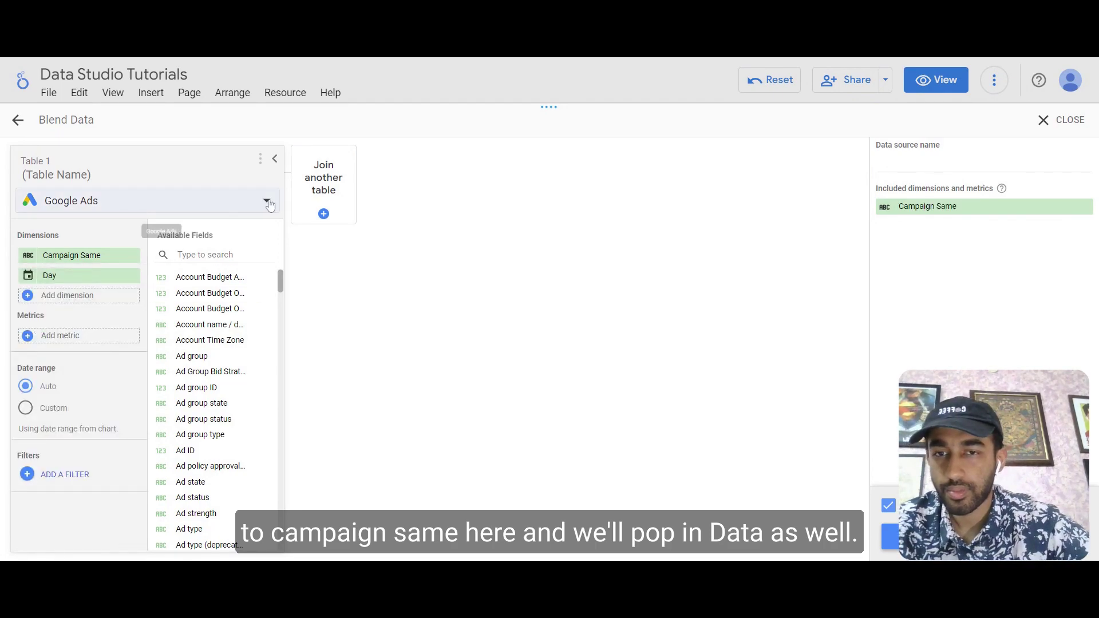
# Step: Join Ads Jun2022 - Sheet1 as the second table with a left outer join matching Campaign Same to Campaign Names Google
pyautogui.click(317, 201)
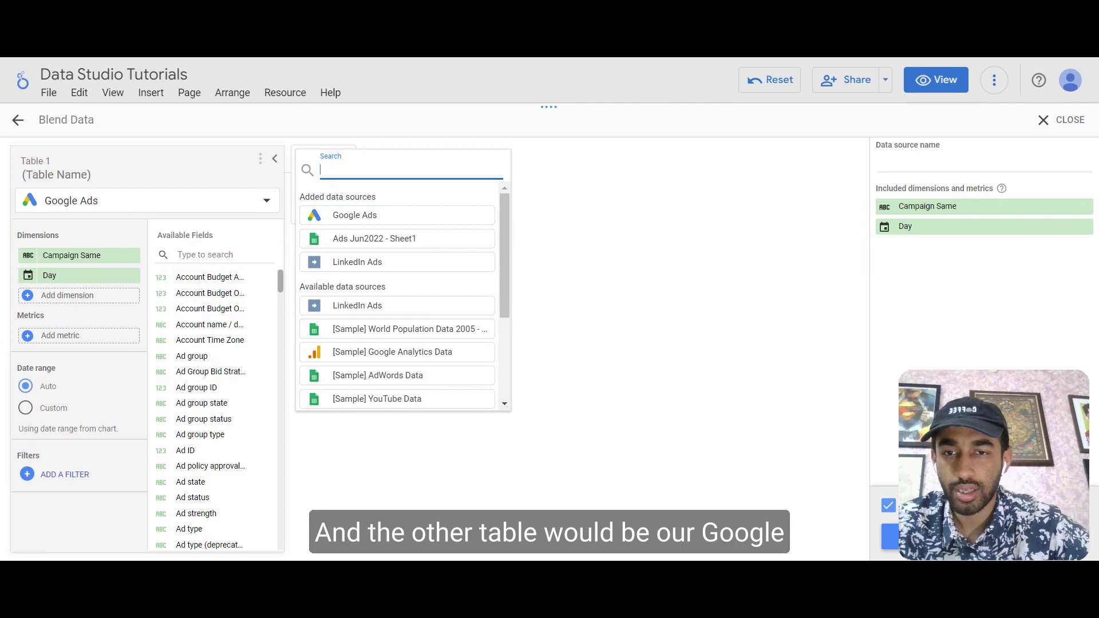
pyautogui.click(368, 239)
pyautogui.click(322, 200)
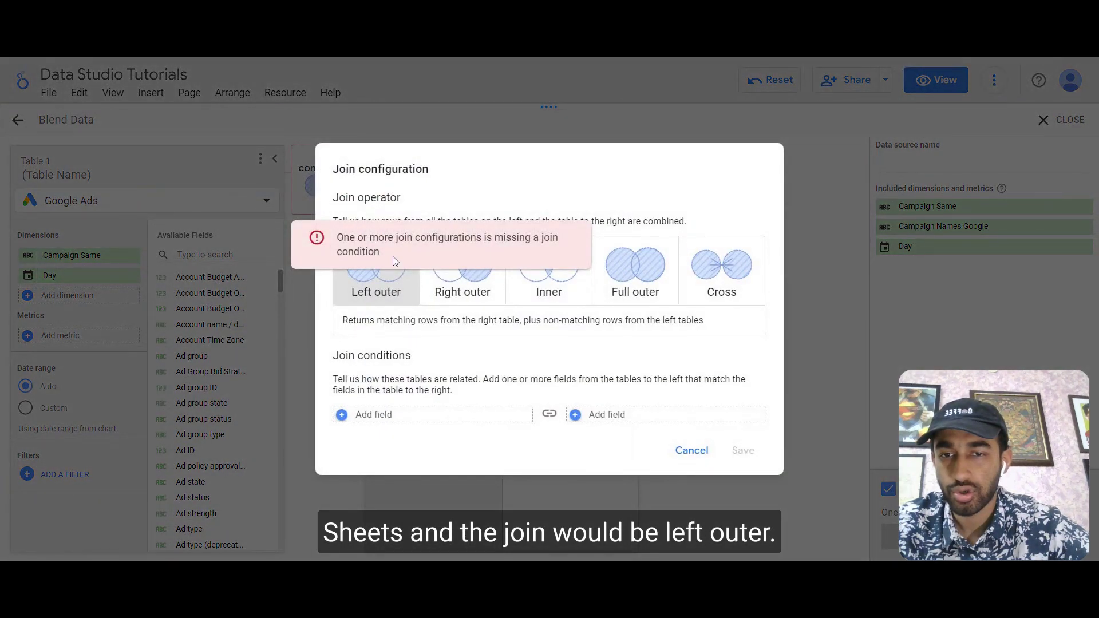
pyautogui.click(408, 417)
pyautogui.click(423, 388)
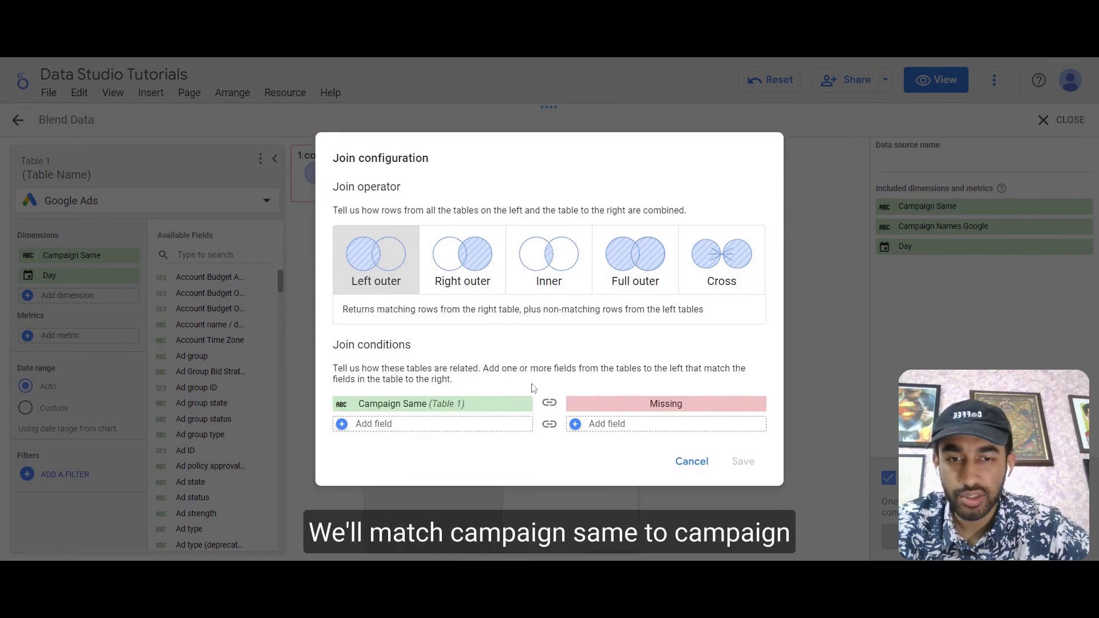
pyautogui.click(614, 404)
pyautogui.click(684, 388)
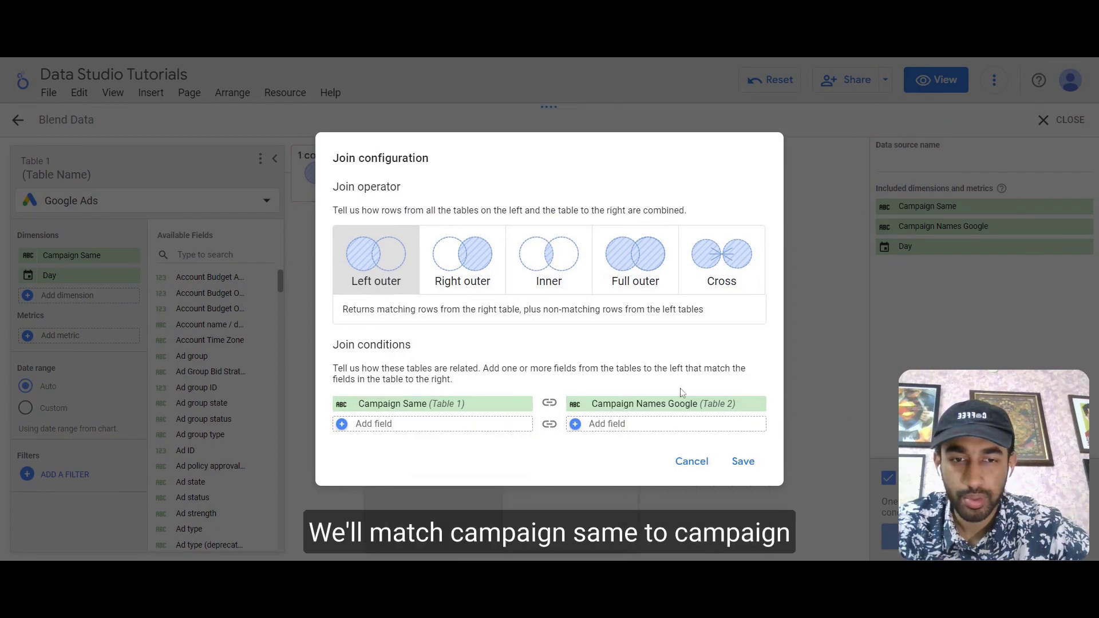
pyautogui.click(744, 462)
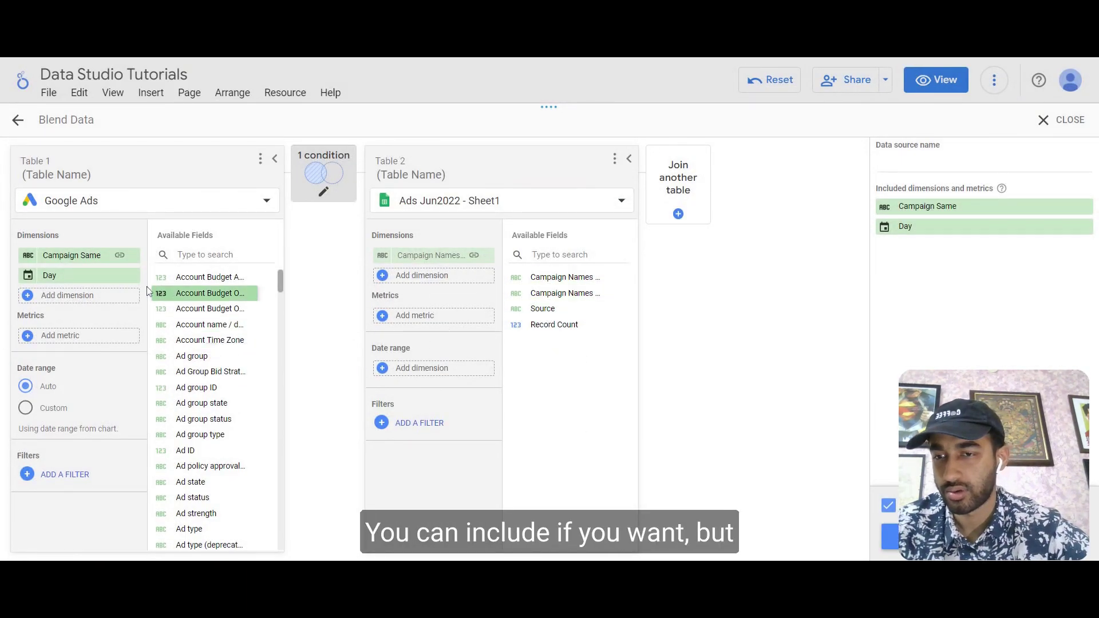
# Step: Add Impressions, Clicks and Cost (converted) as metrics of the blend's Google Ads table, and save and close the blend
pyautogui.click(59, 336)
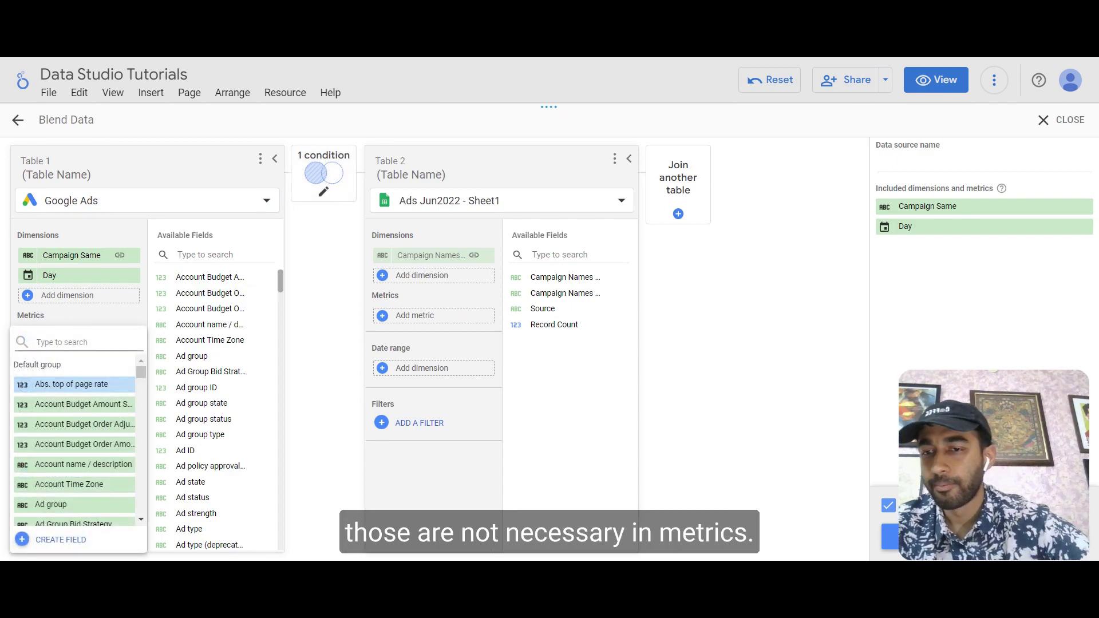
pyautogui.write('impres')
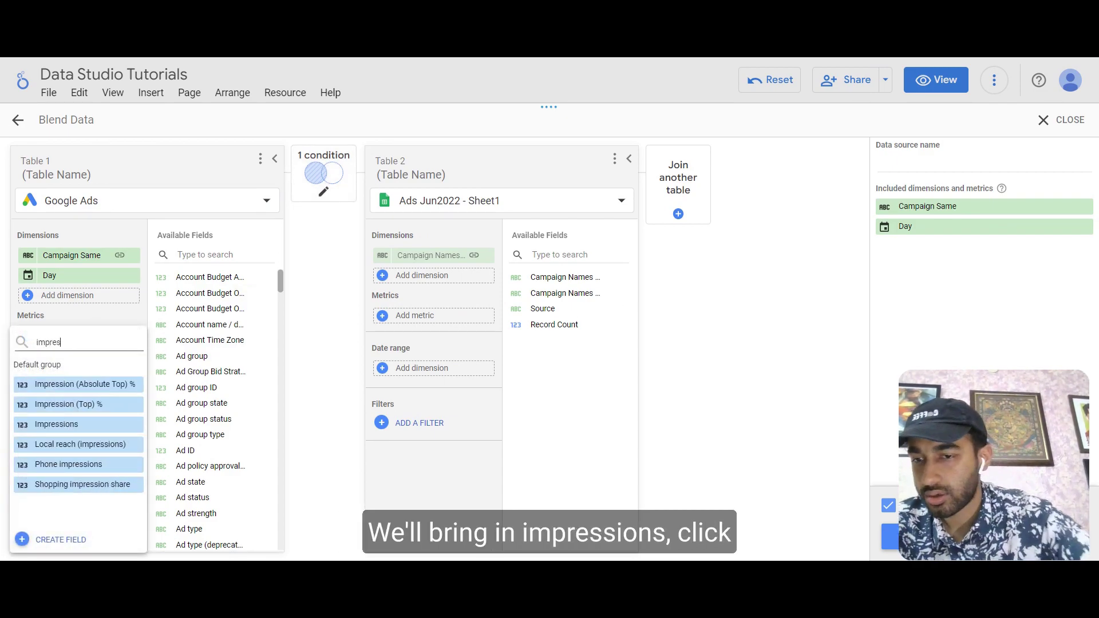
pyautogui.click(57, 424)
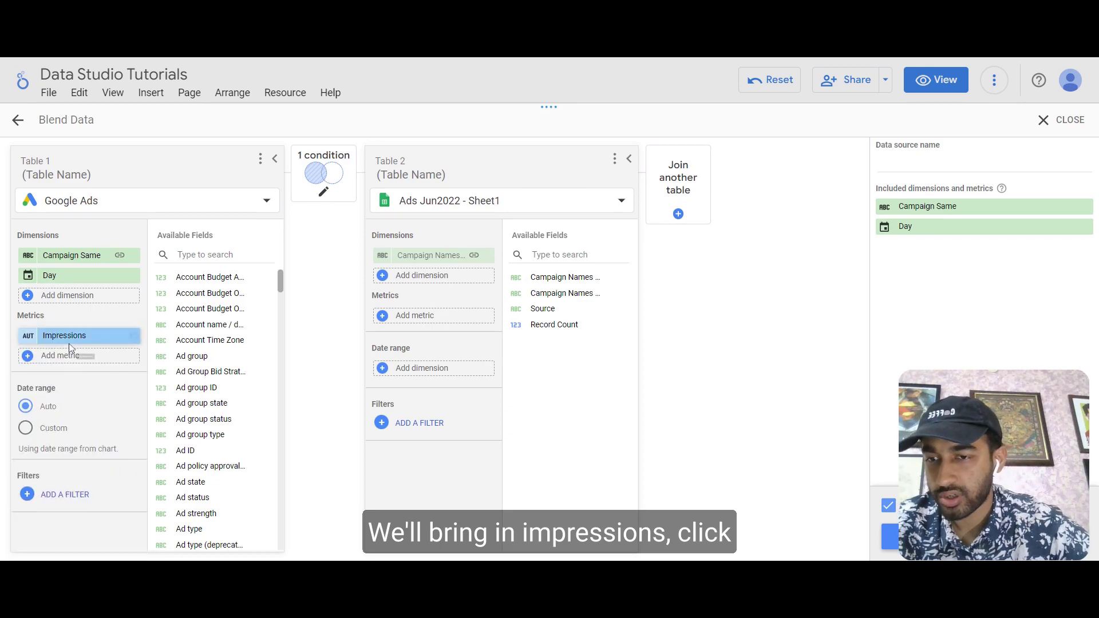
pyautogui.click(63, 357)
pyautogui.write('licks')
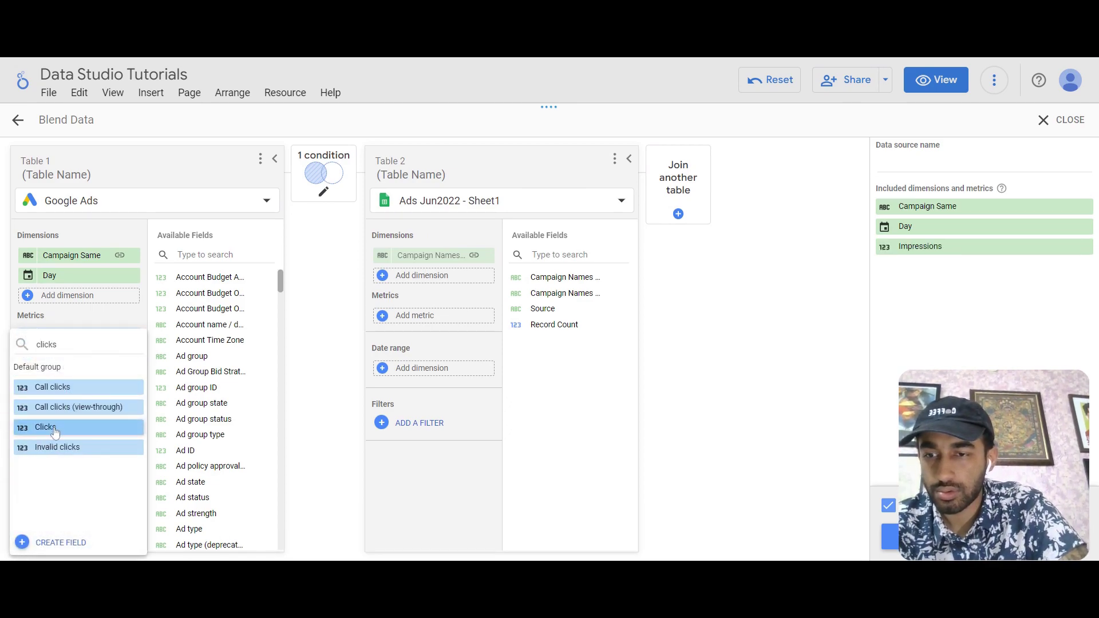
pyautogui.click(54, 431)
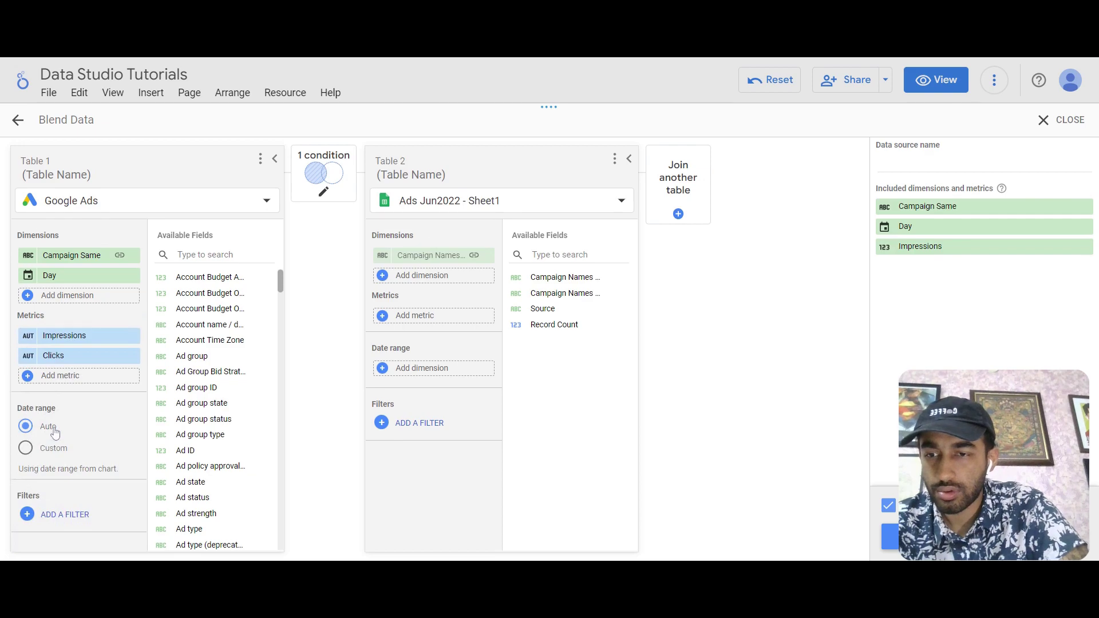
pyautogui.click(63, 377)
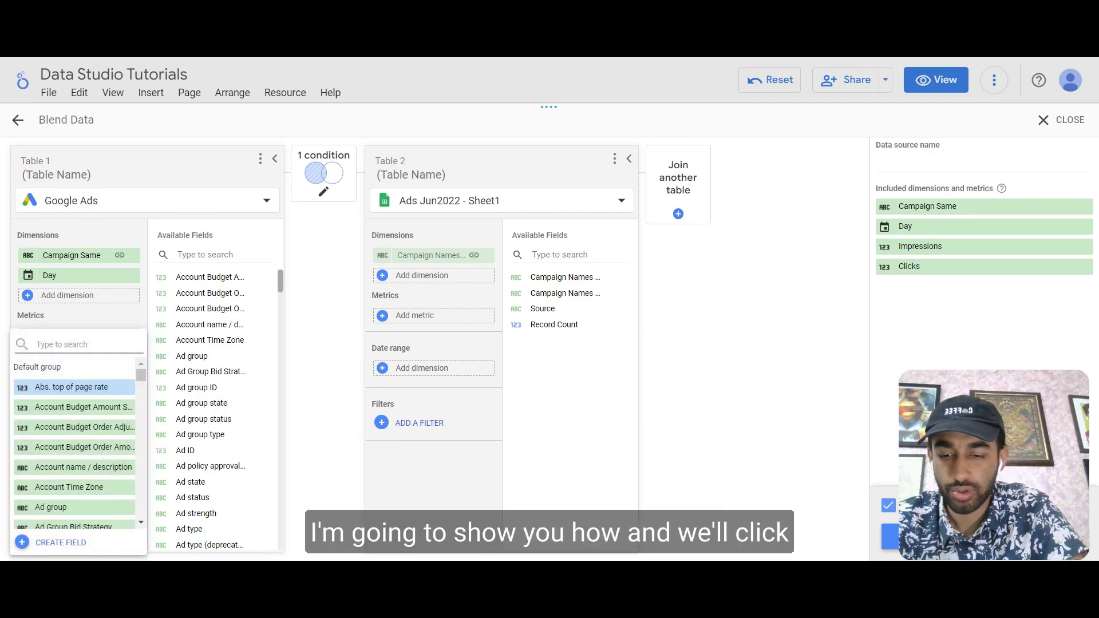
pyautogui.write('cost')
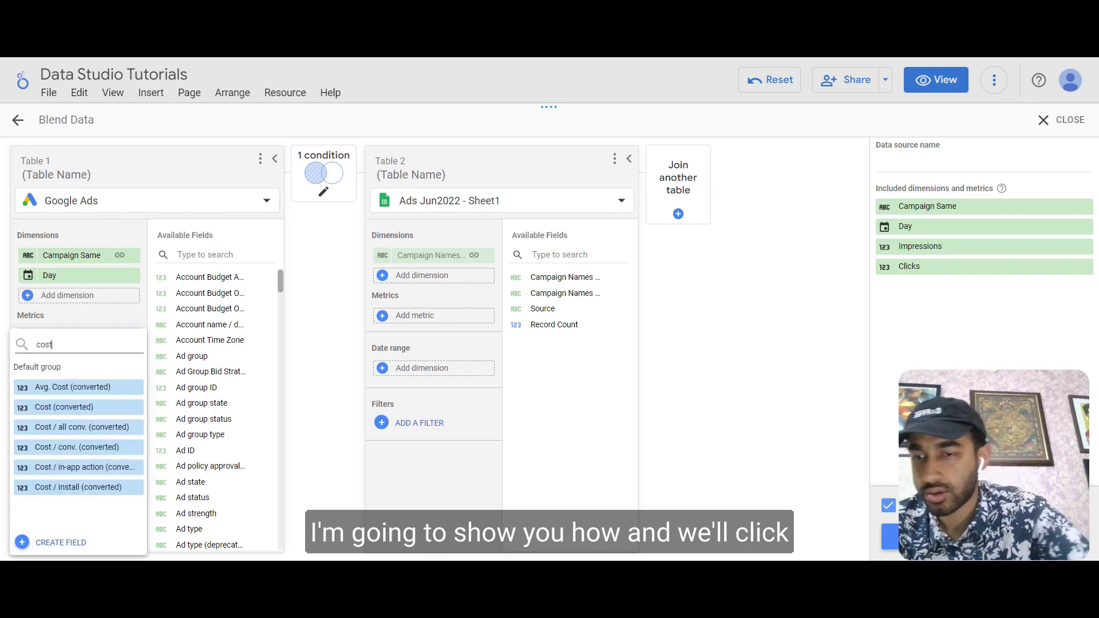
pyautogui.click(58, 408)
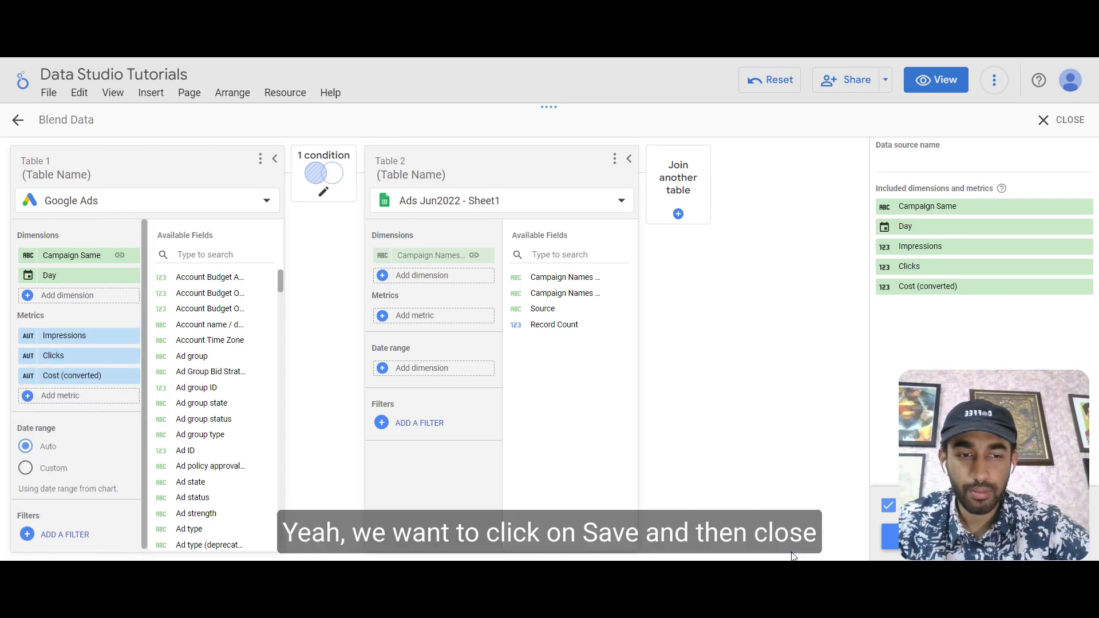
pyautogui.click(890, 537)
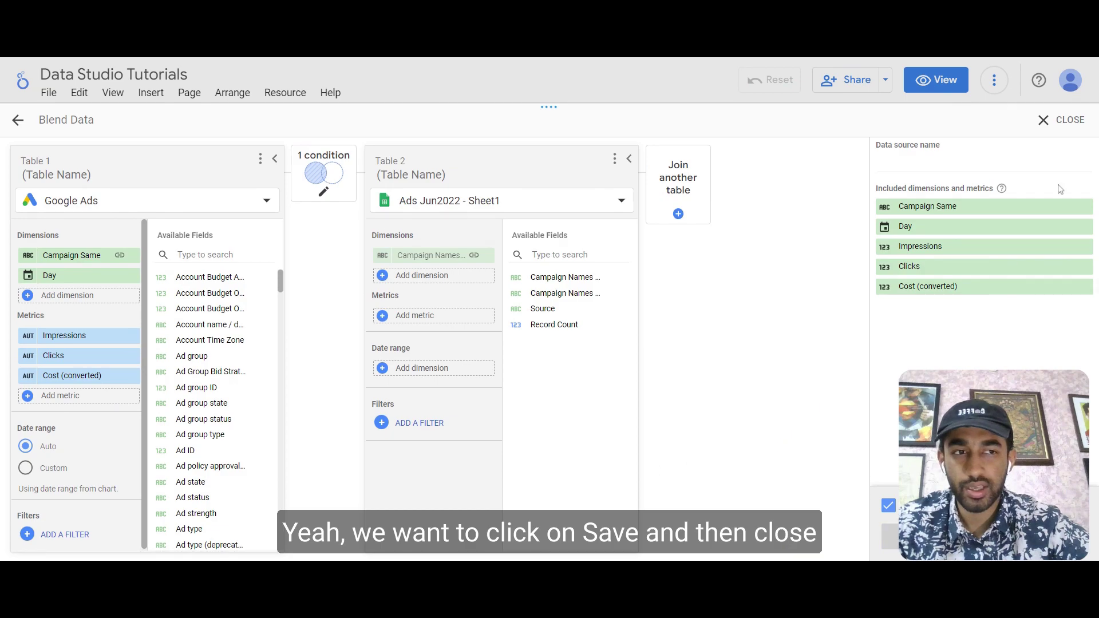
pyautogui.click(1080, 119)
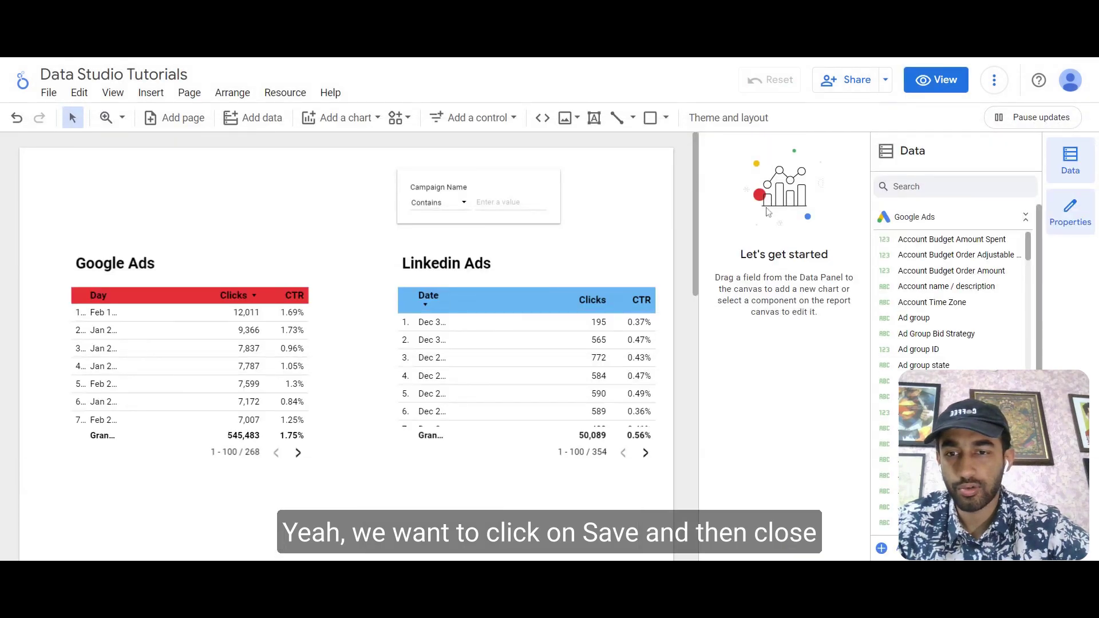
# Step: Duplicate the Google Ads table and place the copy directly beneath the original, roughly aligned with it
pyautogui.scroll(-1, 370, 248)
pyautogui.click(187, 234)
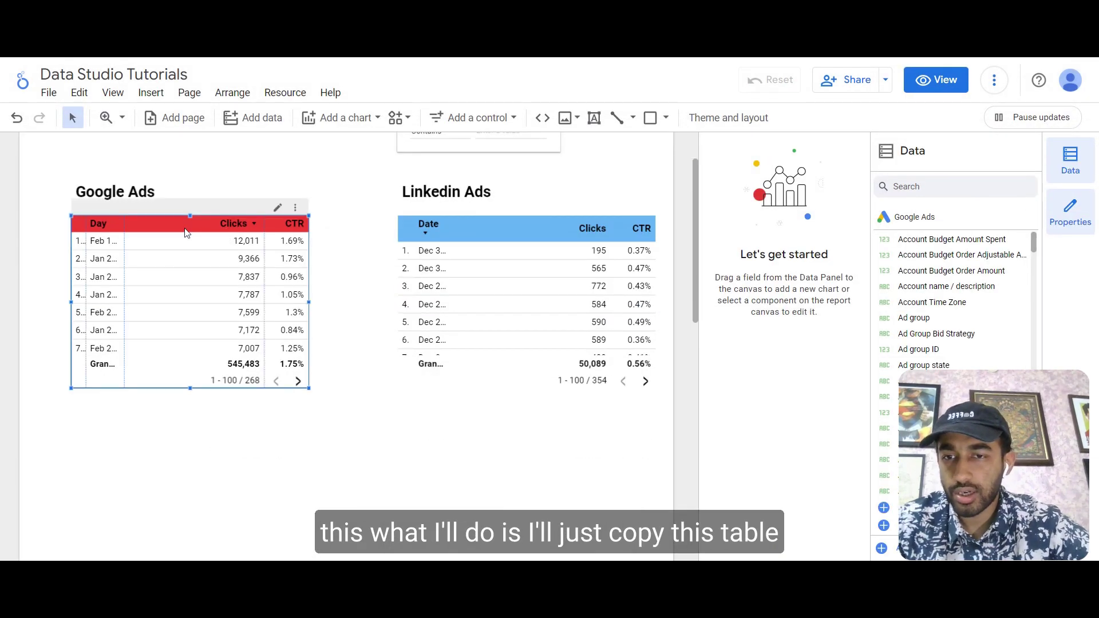
pyautogui.scroll(1, 186, 232)
pyautogui.hotkey('ctrl', 'c')
pyautogui.hotkey('ctrl', 'v')
pyautogui.scroll(-2, 222, 206)
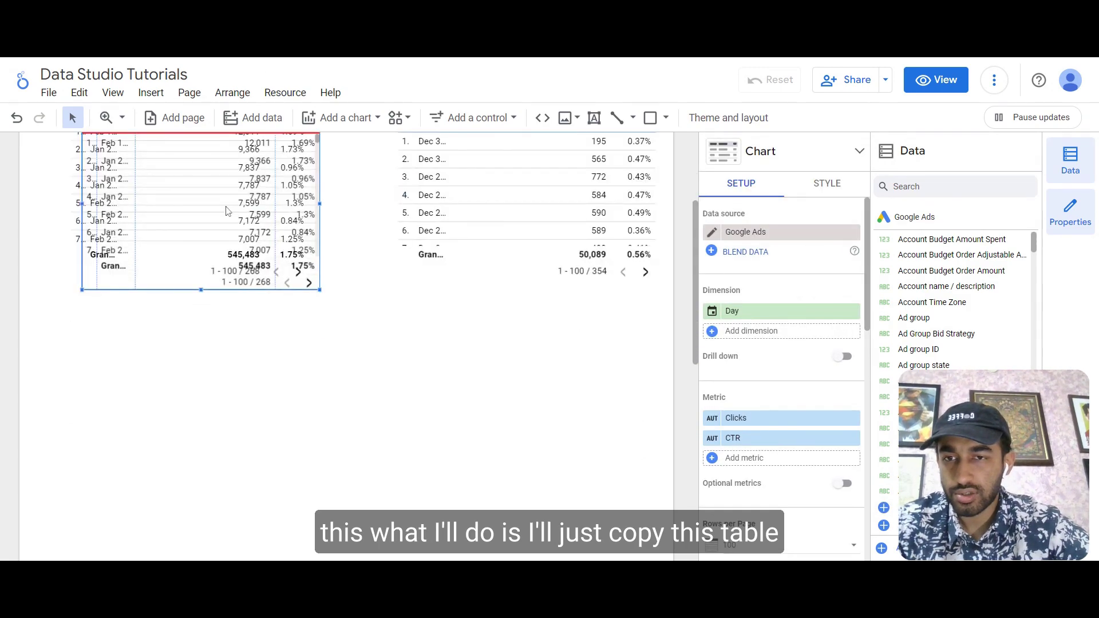
pyautogui.scroll(1, 222, 205)
pyautogui.hotkey('shift', 'Left')
pyautogui.hotkey('shift', 'Left')
pyautogui.hotkey('shift', 'Left')
pyautogui.hotkey('shift', 'Down')
pyautogui.hotkey('shift', 'Down')
pyautogui.hotkey('shift', 'Down')
pyautogui.hotkey('shift', 'Down')
pyautogui.hotkey('shift', 'Down')
pyautogui.hotkey('shift', 'Down')
pyautogui.hotkey('shift', 'Down')
pyautogui.hotkey('shift', 'Down')
pyautogui.hotkey('shift', 'Down')
pyautogui.hotkey('shift', 'Down')
pyautogui.hotkey('shift', 'Down')
pyautogui.hotkey('shift', 'Down')
pyautogui.hotkey('shift', 'Down')
pyautogui.hotkey('shift', 'Down')
pyautogui.hotkey('shift', 'Down')
pyautogui.hotkey('shift', 'Down')
pyautogui.hotkey('shift', 'Down')
pyautogui.hotkey('shift', 'Down')
pyautogui.hotkey('shift', 'Down')
pyautogui.hotkey('shift', 'Down')
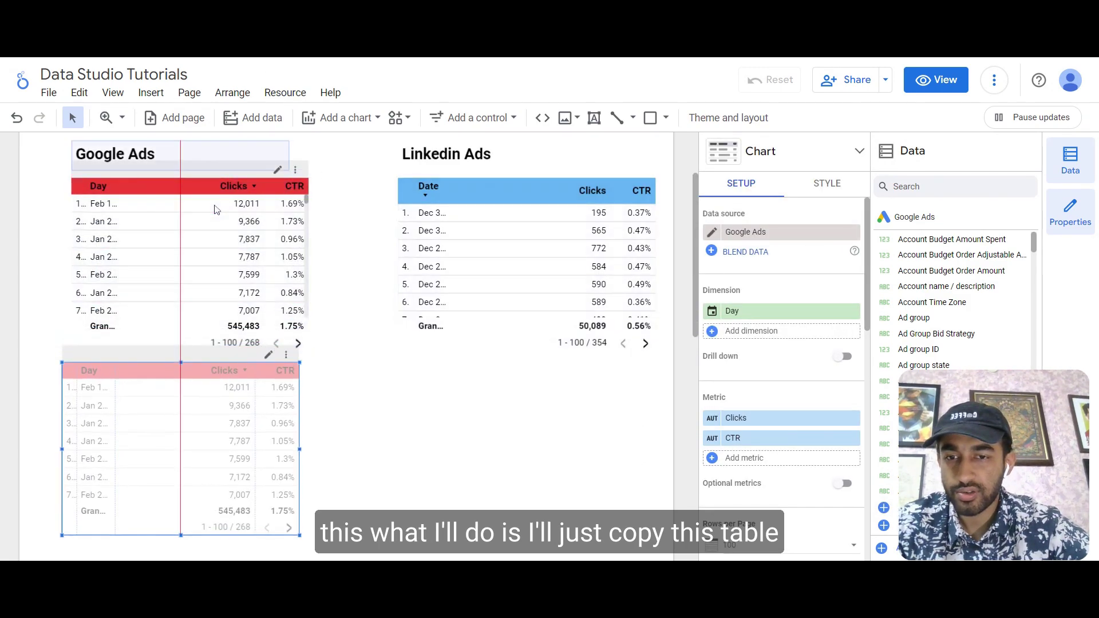
pyautogui.hotkey('shift', 'Right')
pyautogui.press('Down')
pyautogui.press('Down')
pyautogui.press('Down')
pyautogui.press('Down')
pyautogui.press('Down')
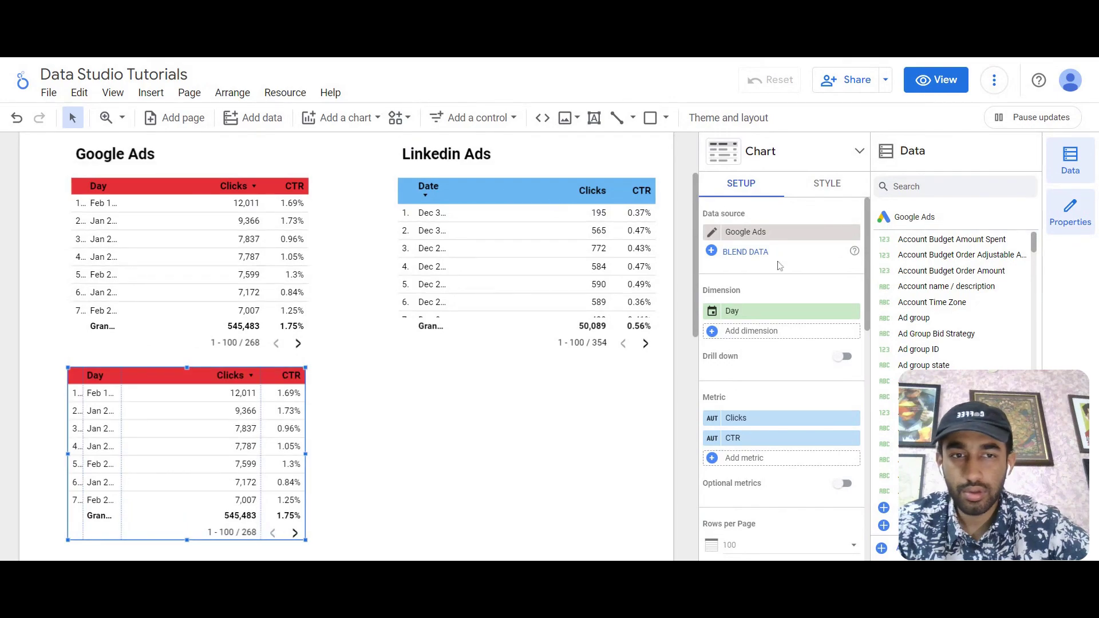
# Step: Switch the copied table's data source to Blended Data
pyautogui.click(739, 232)
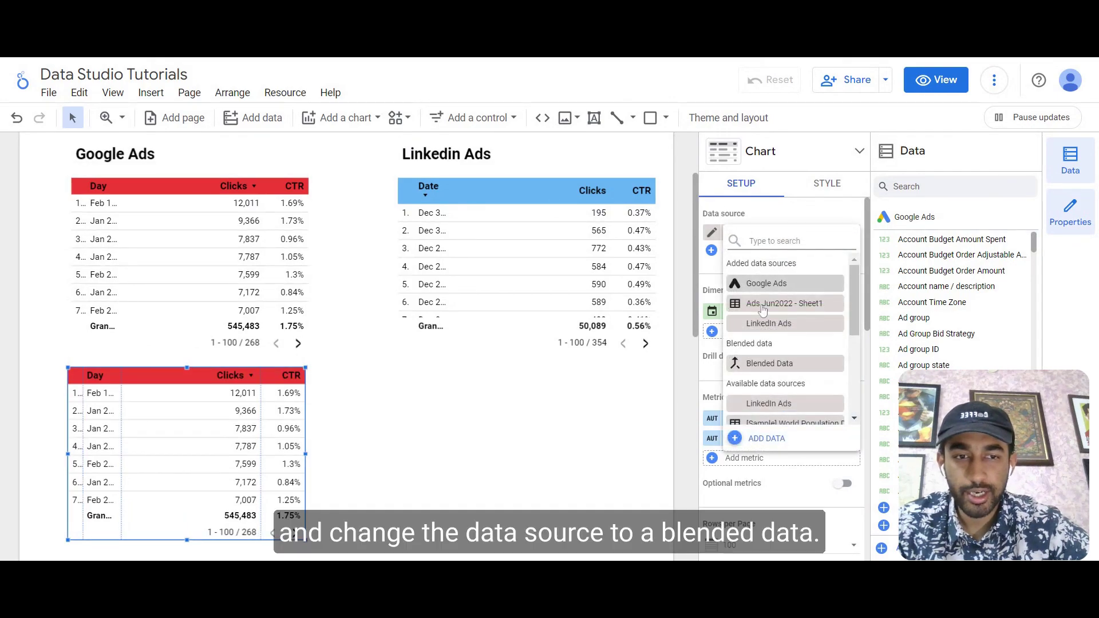
pyautogui.click(770, 365)
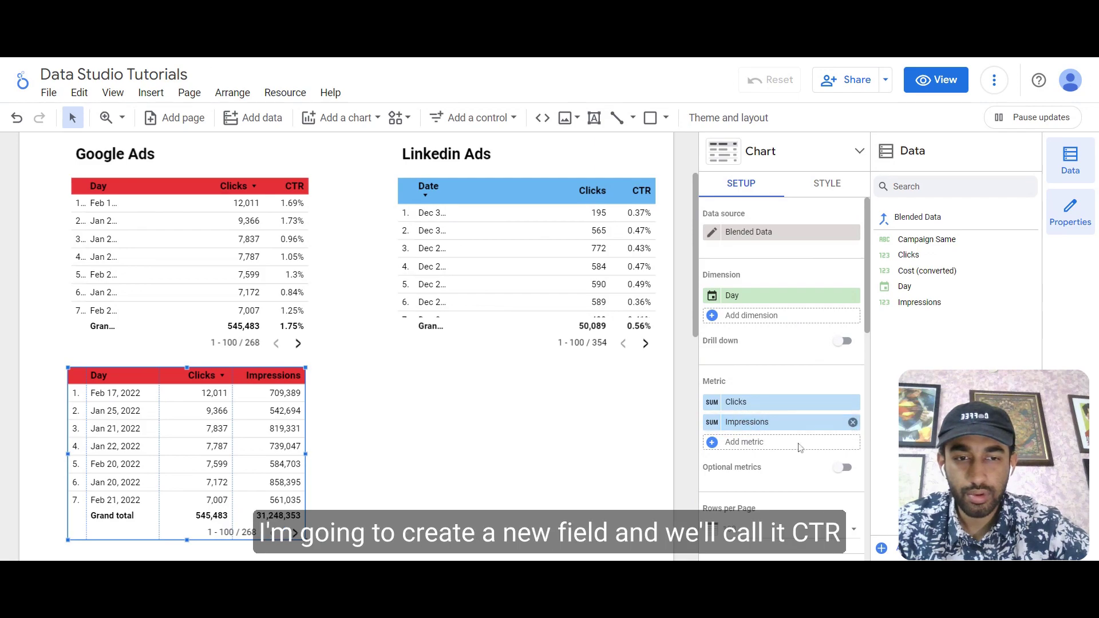
# Step: Create a calculated metric named CTR in the blended table with the formula SUM(Clicks)/SUM(Impressions)
pyautogui.click(765, 450)
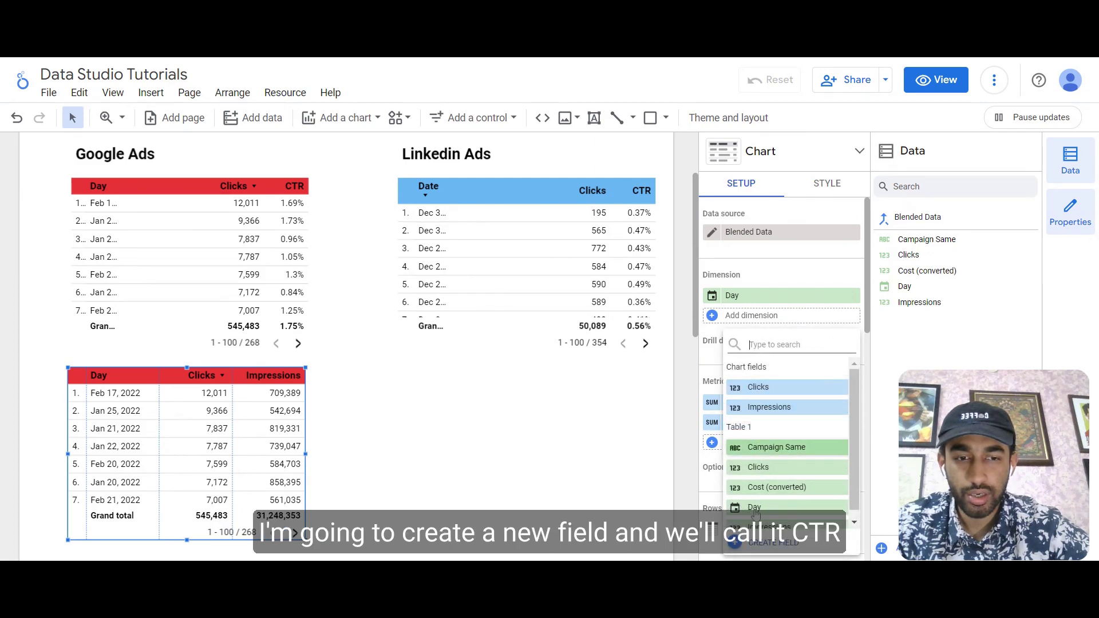
pyautogui.click(758, 544)
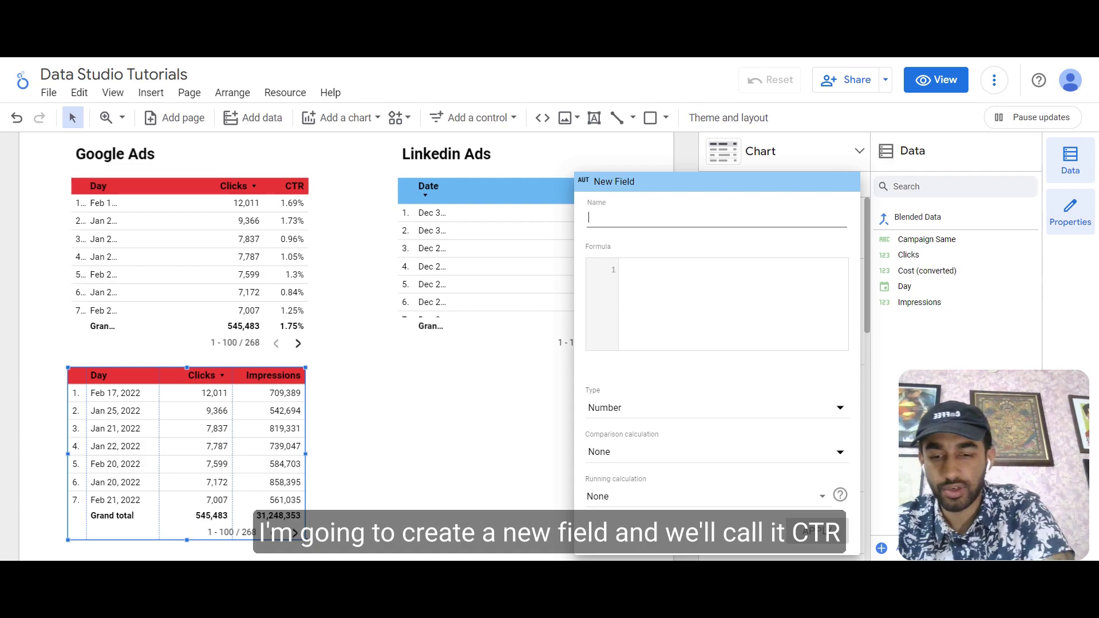
pyautogui.write('CTR')
pyautogui.press('Tab')
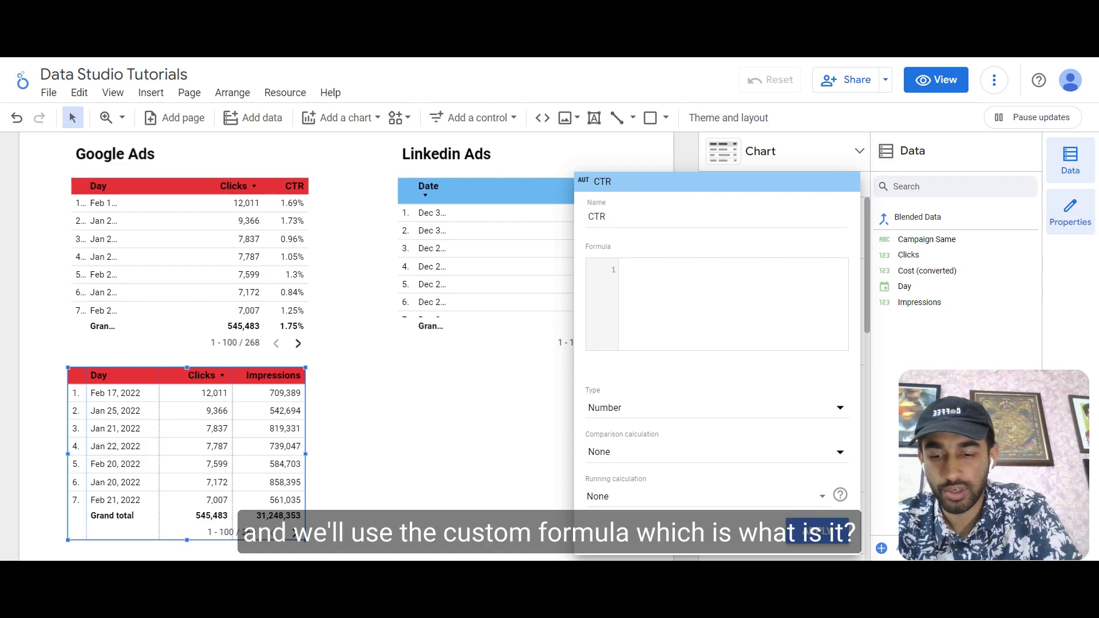
pyautogui.write('sum')
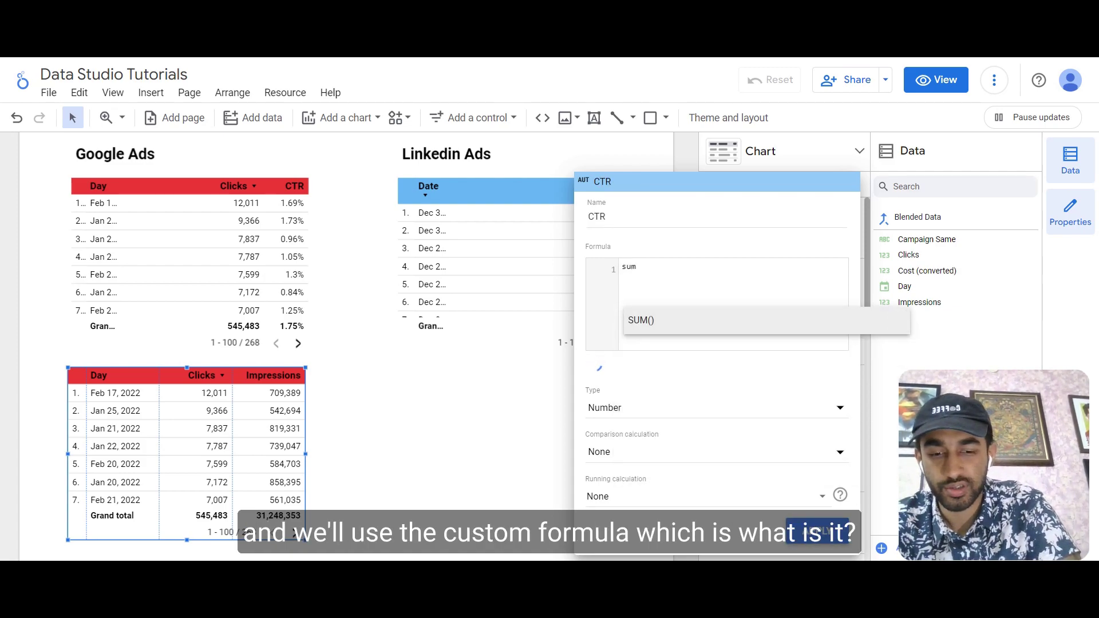
pyautogui.press('Return')
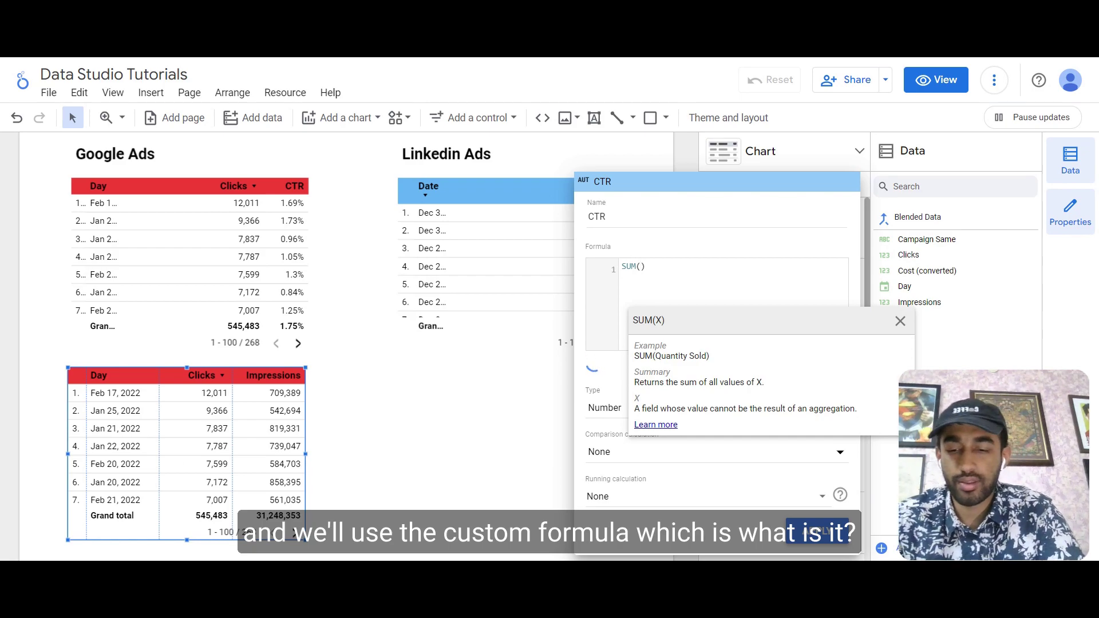
pyautogui.write('clicks')
pyautogui.press('Return')
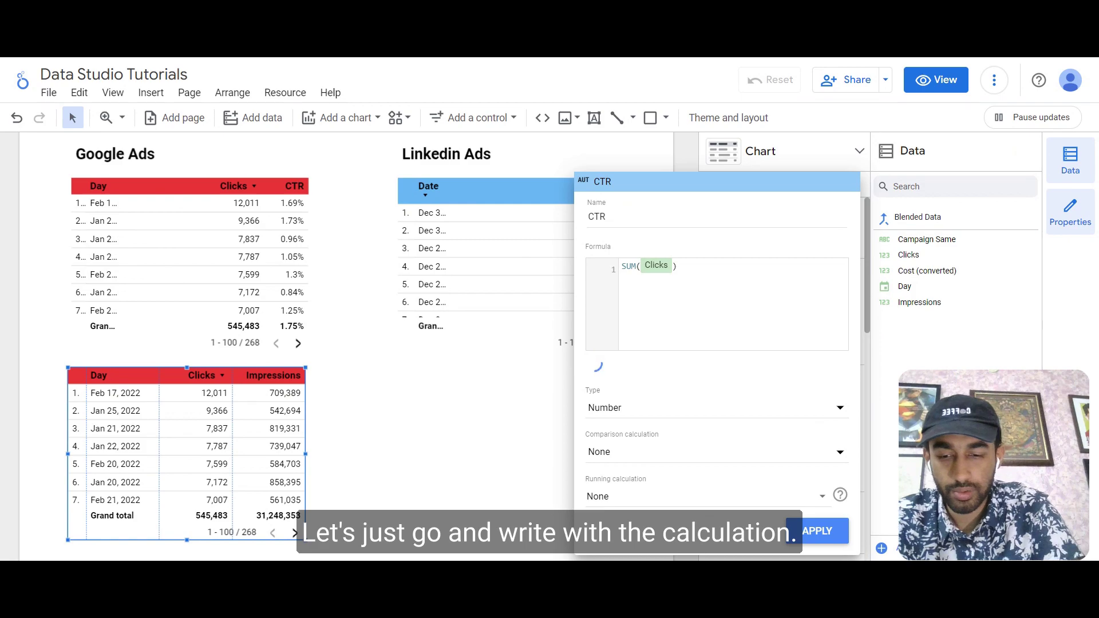
pyautogui.write('/sum')
pyautogui.press('Return')
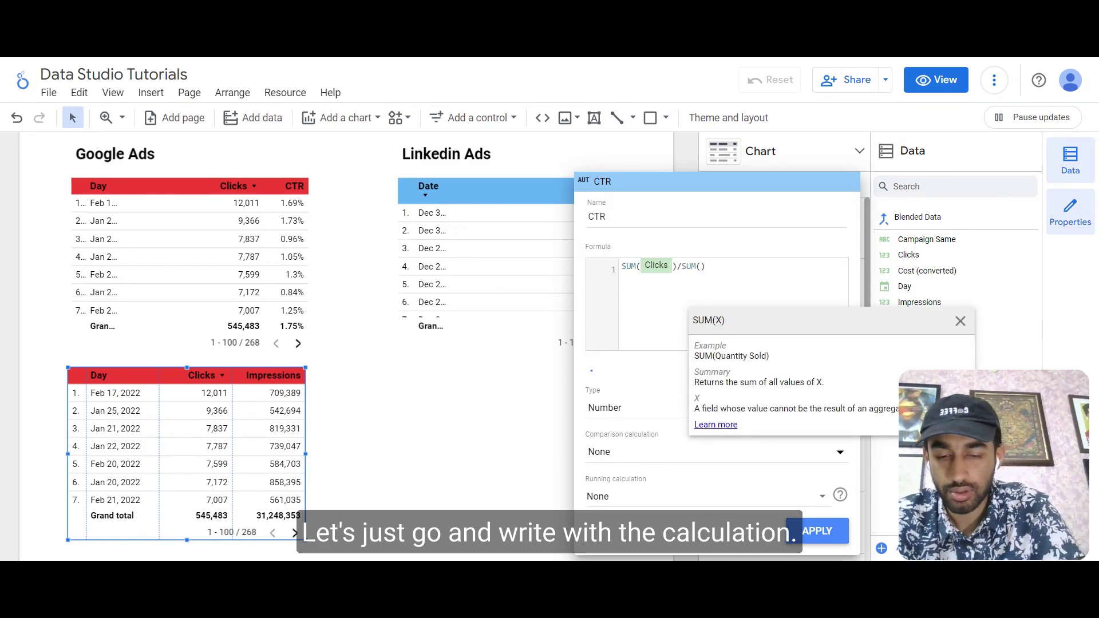
pyautogui.write('impress')
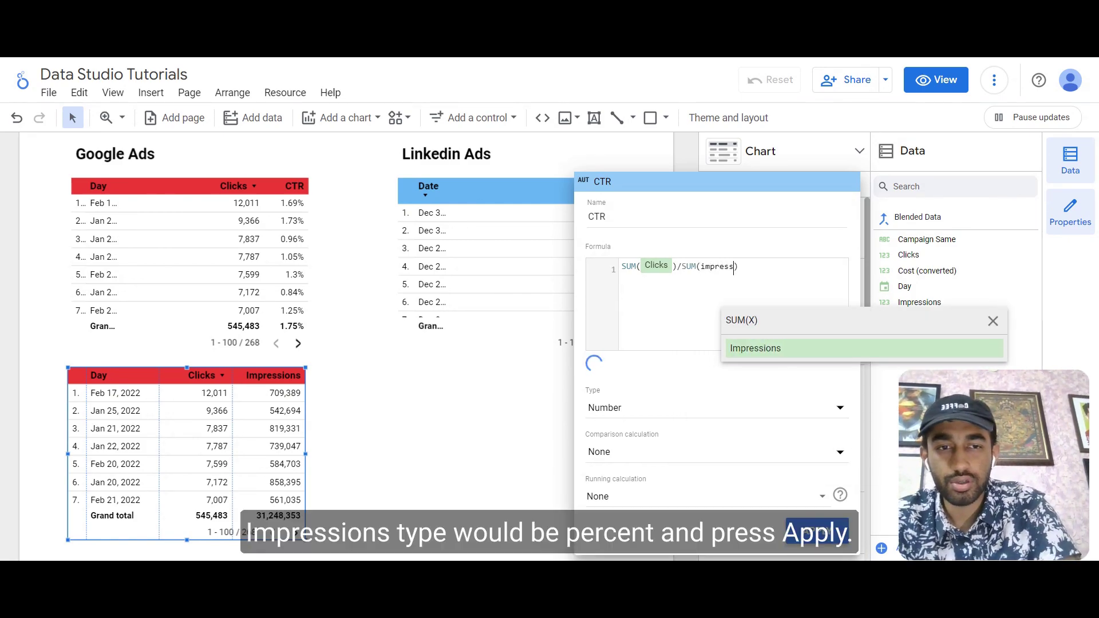
pyautogui.click(737, 350)
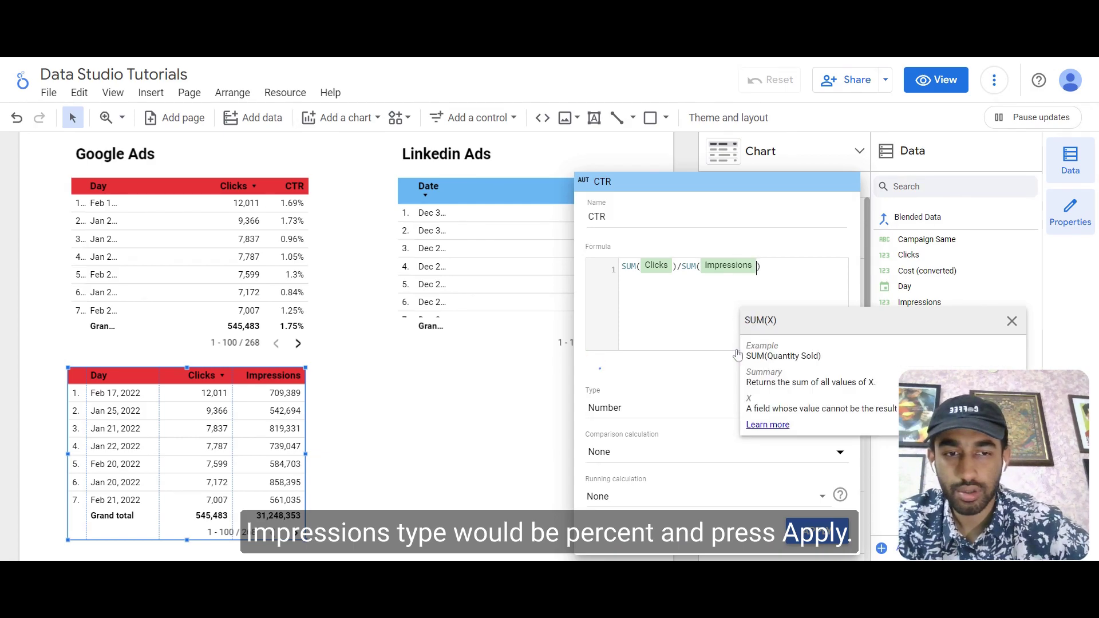
# Step: Set the CTR field's type to Percent, apply it to the table and close the field editor
pyautogui.click(609, 407)
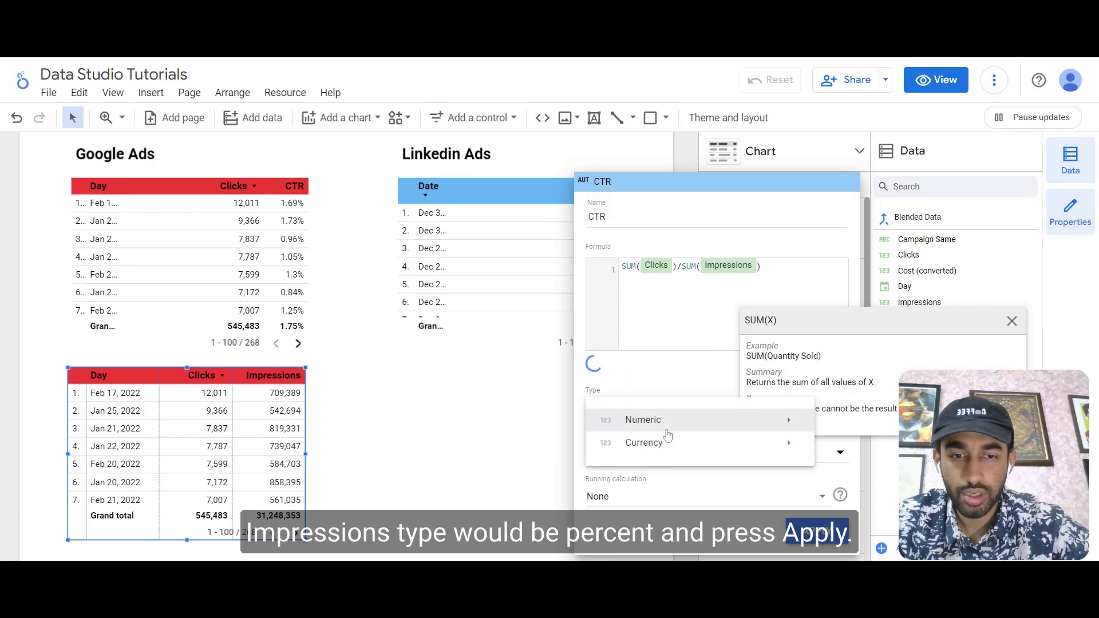
pyautogui.moveTo(662, 423)
pyautogui.click(853, 444)
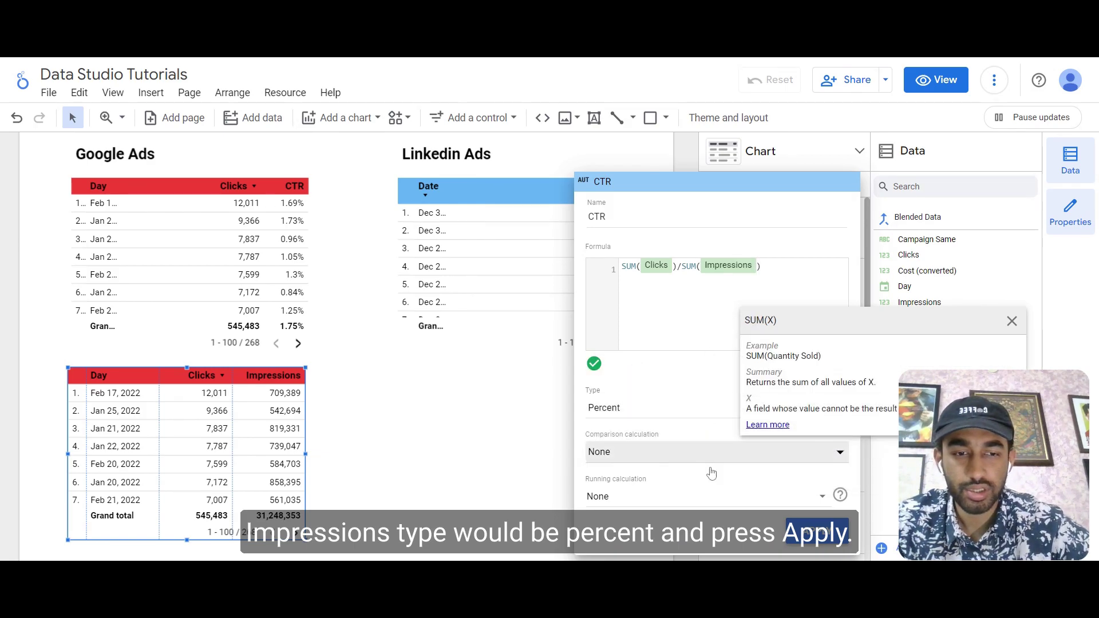
pyautogui.click(818, 533)
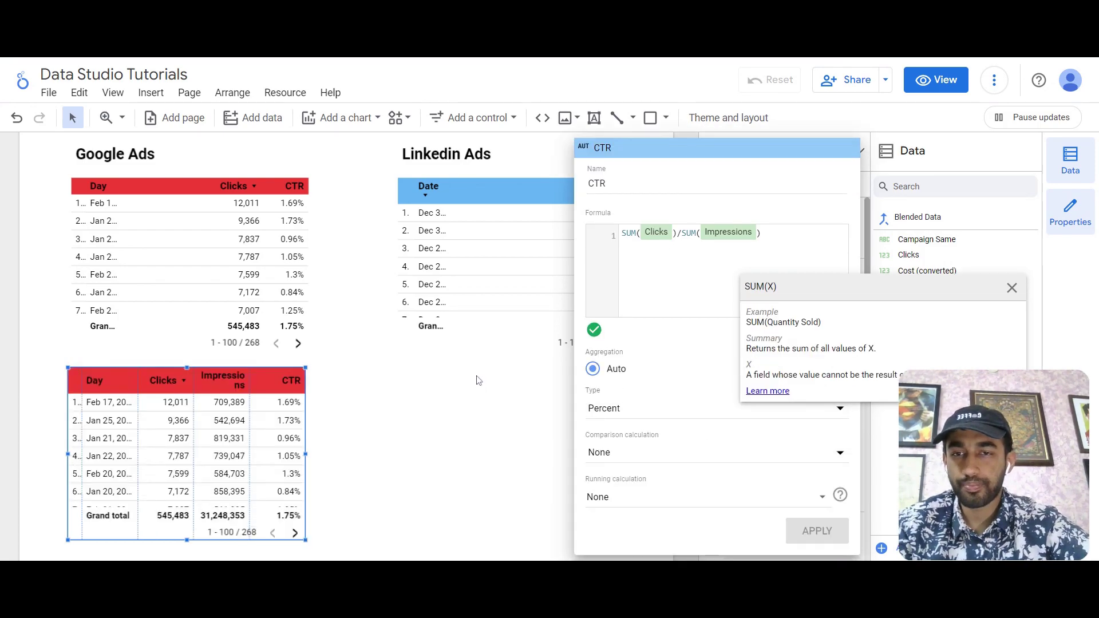
pyautogui.click(408, 402)
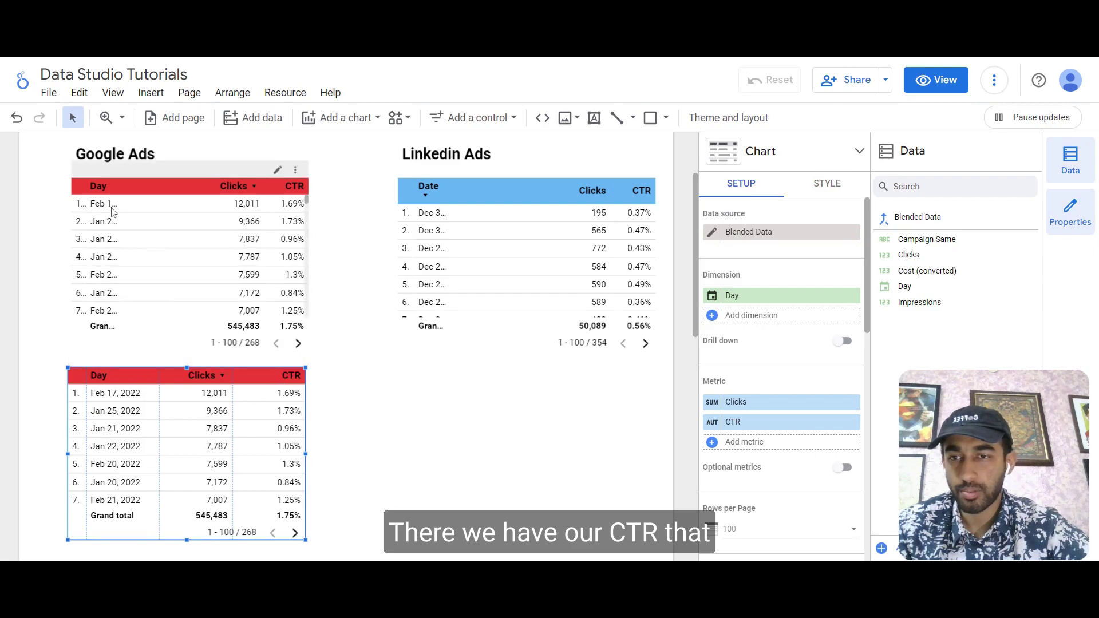
# Step: Narrow the blended table's Day column and filter the report to campaign names containing "na"
pyautogui.moveTo(161, 382); pyautogui.dragTo(118, 382)
pyautogui.scroll(2, 506, 270)
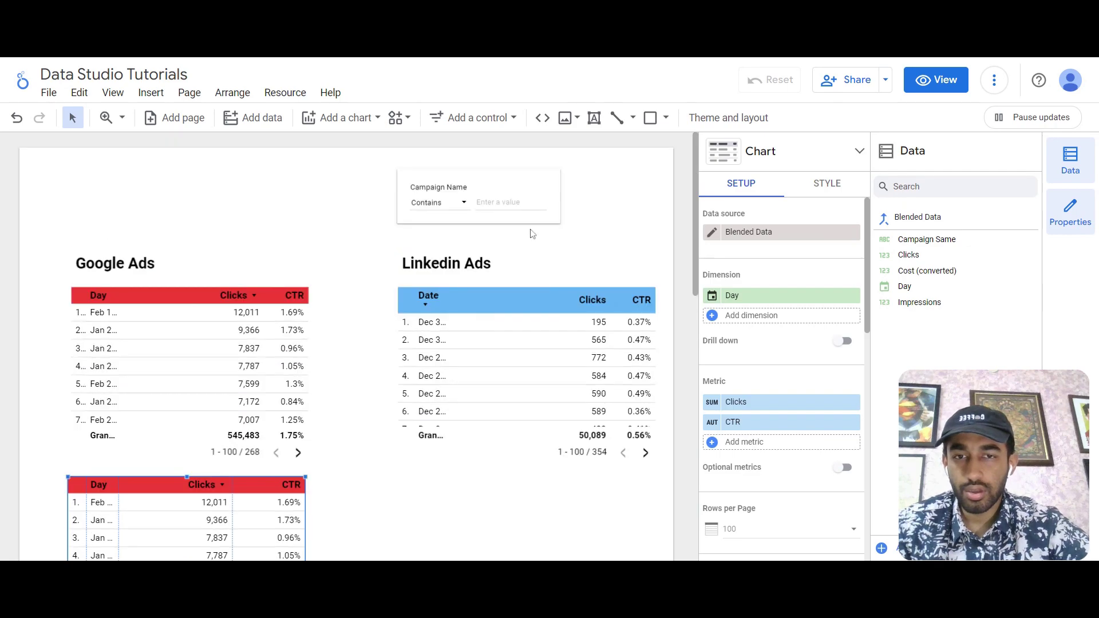
pyautogui.click(533, 184)
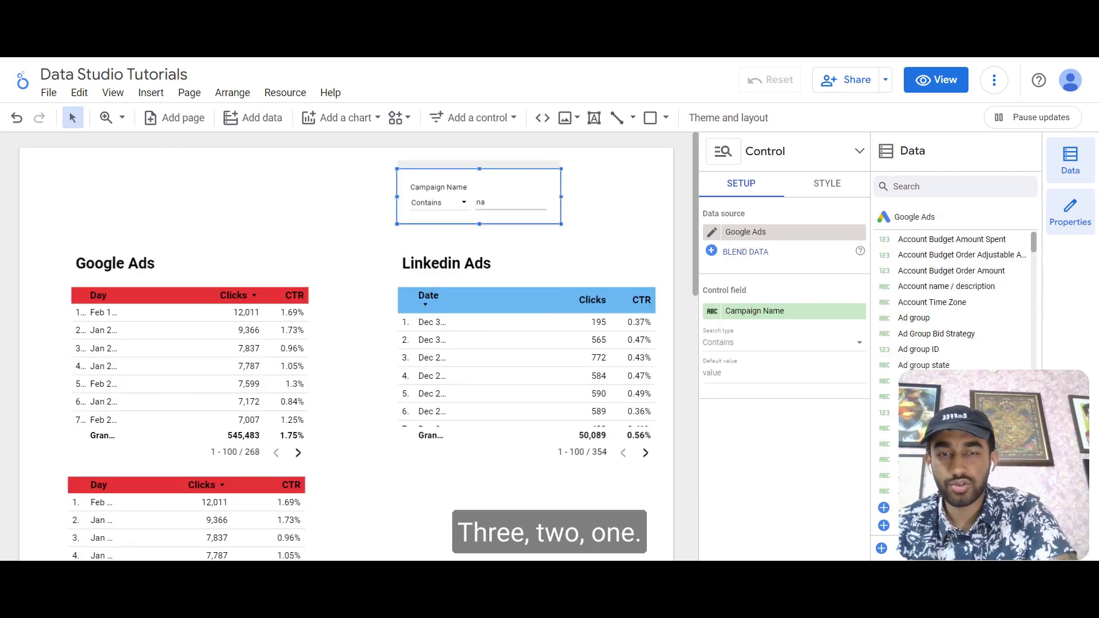
pyautogui.press('Return')
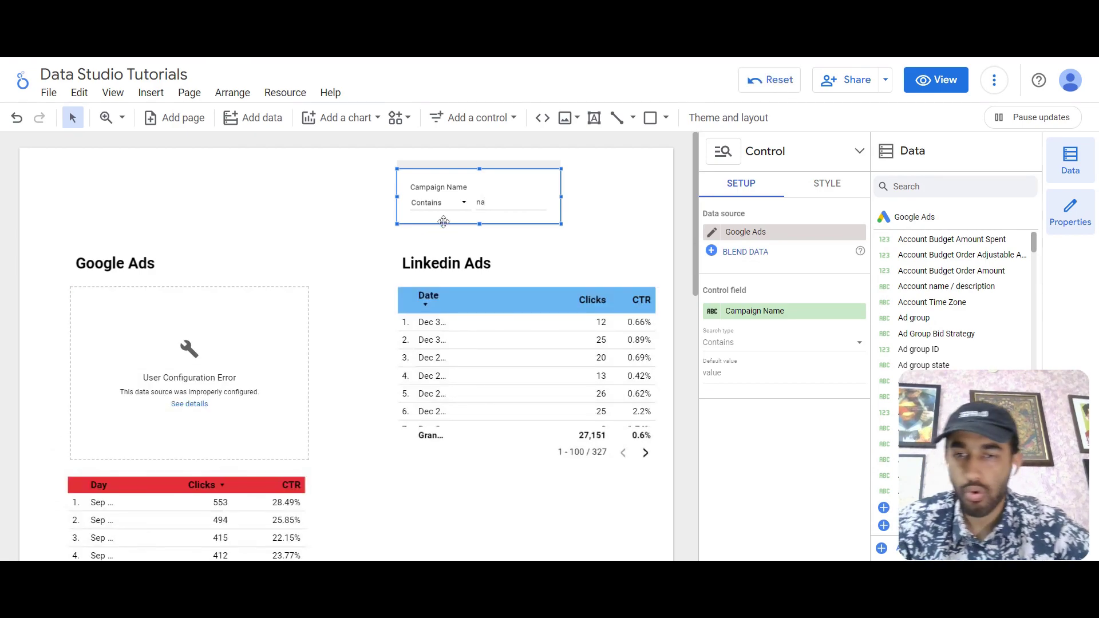
pyautogui.scroll(-1, 295, 278)
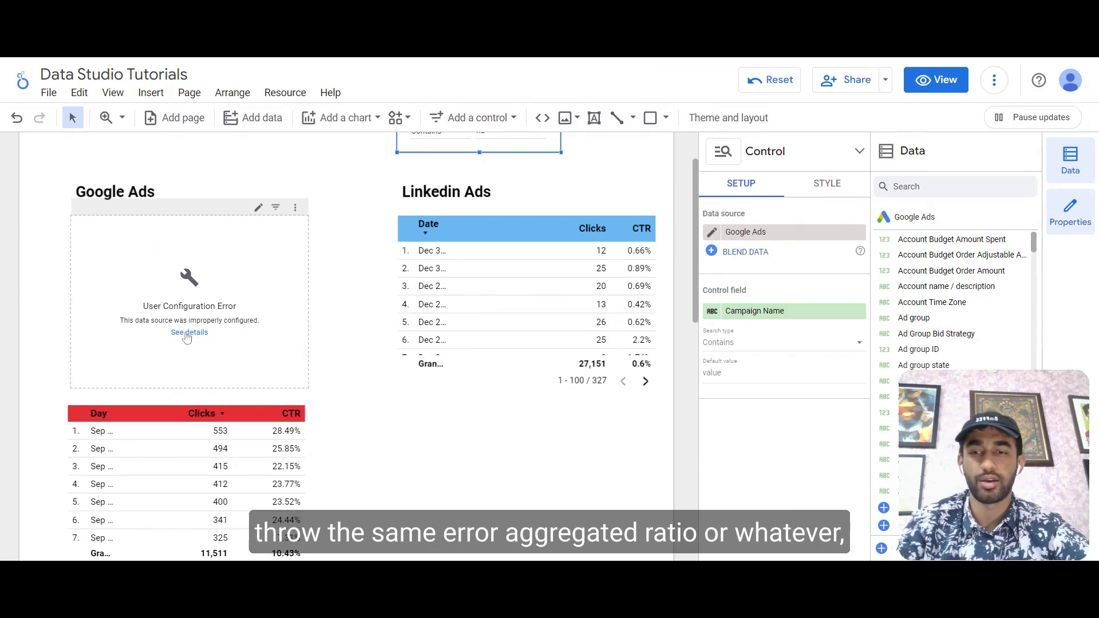
pyautogui.scroll(-3, 187, 338)
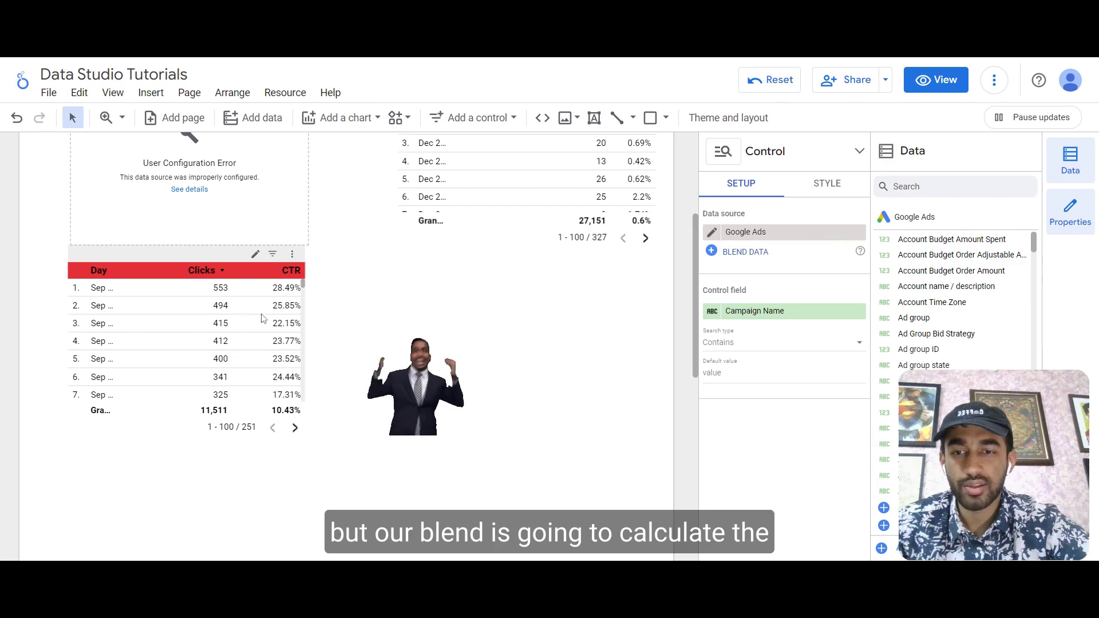
pyautogui.scroll(4, 331, 341)
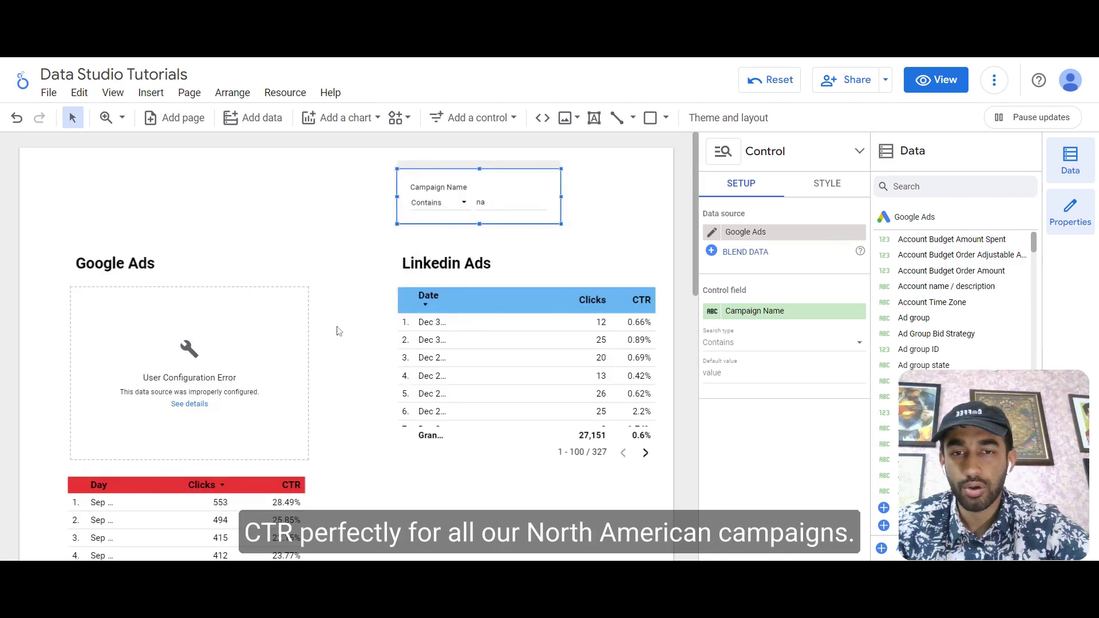
# Step: Check the filtered blended Google Ads table, and clear the value from the Campaign Name filter
pyautogui.scroll(-3, 335, 314)
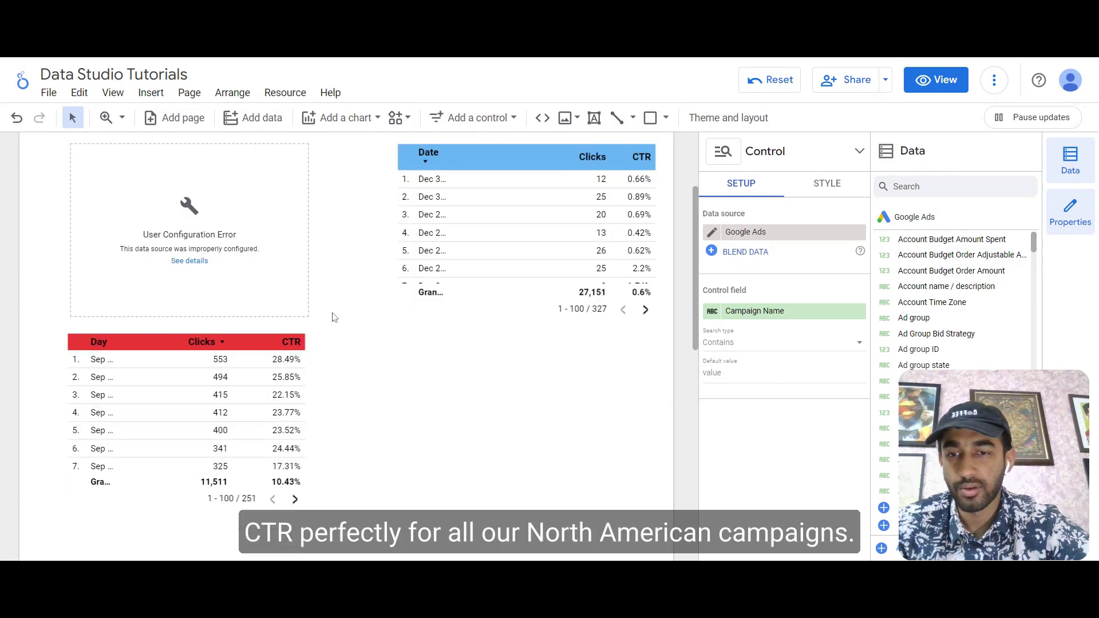
pyautogui.scroll(3, 254, 281)
pyautogui.doubleClick(481, 202)
pyautogui.press('BackSpace')
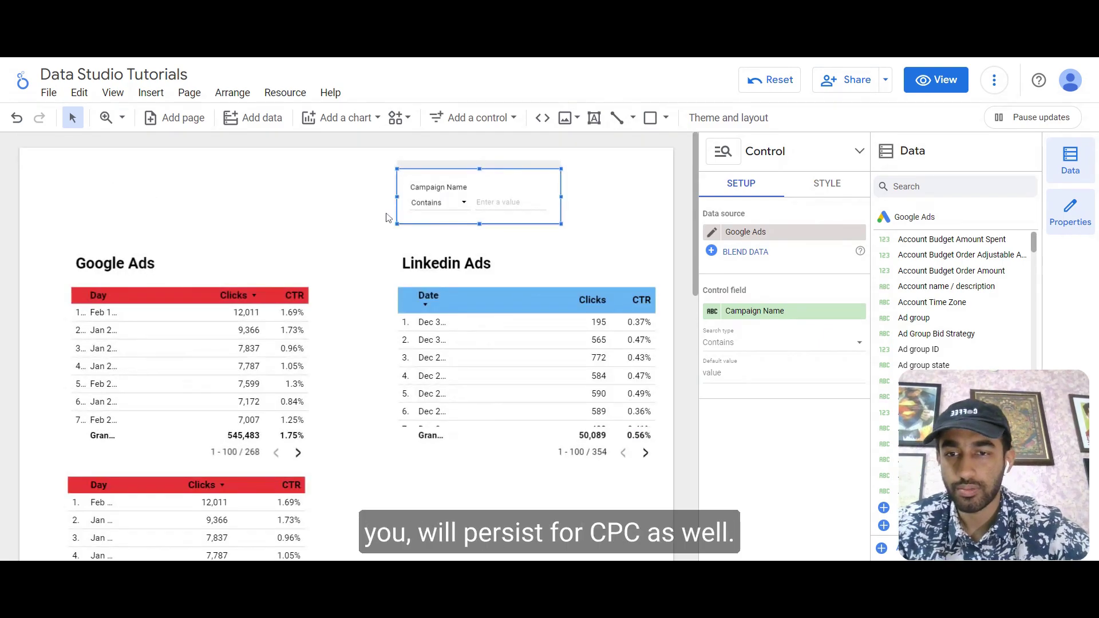
# Step: Add the Avg. CPC (converted) metric to the original Google Ads table
pyautogui.click(138, 293)
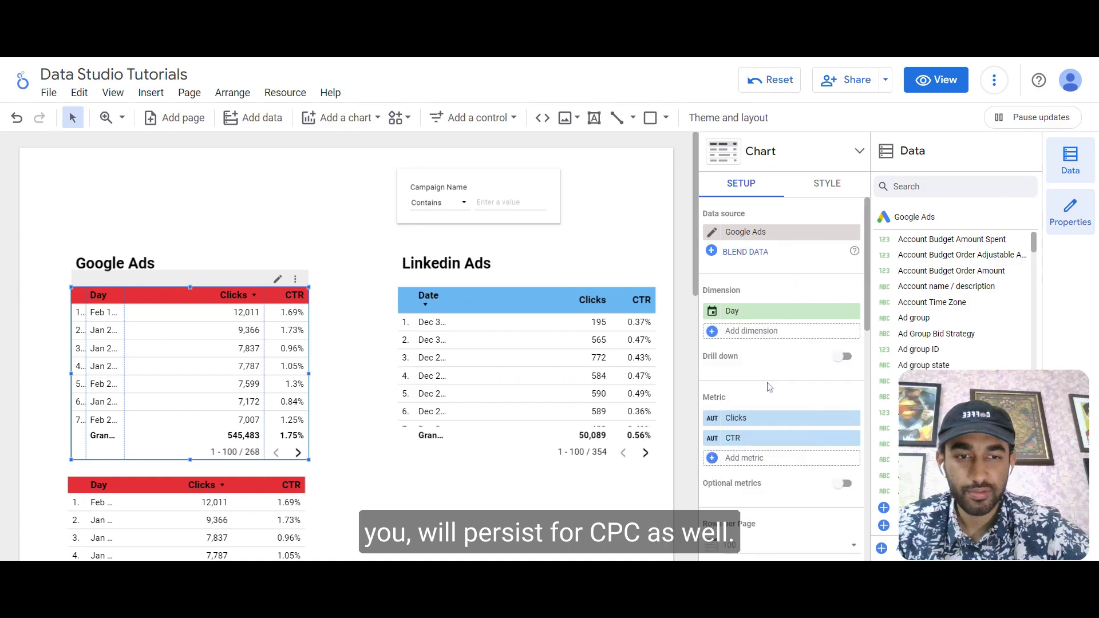
pyautogui.click(755, 461)
pyautogui.write('CPC')
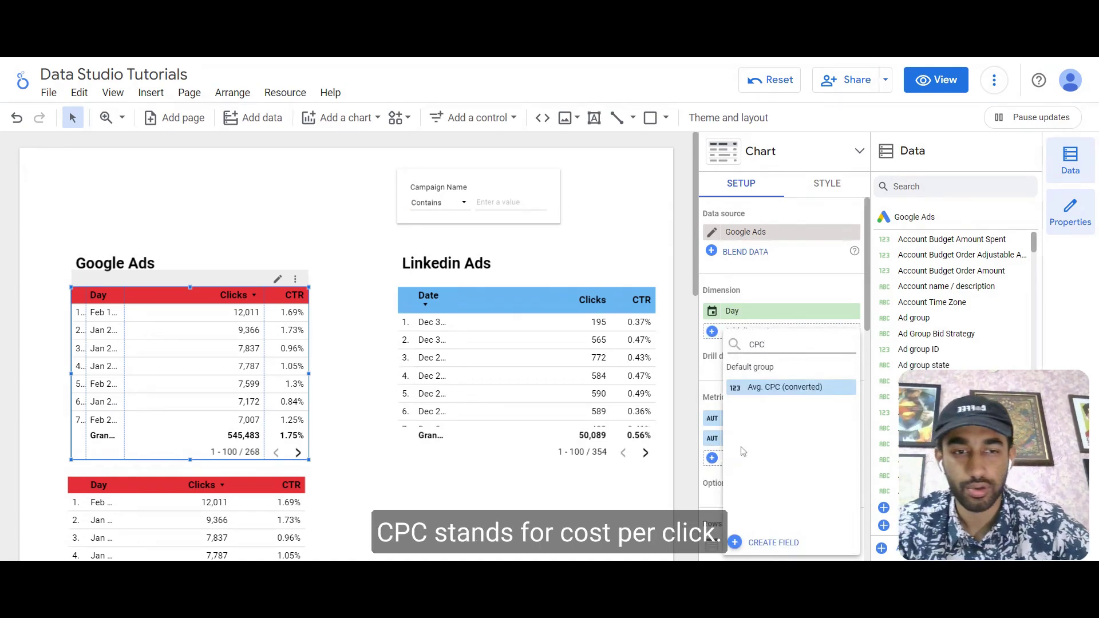
pyautogui.click(776, 389)
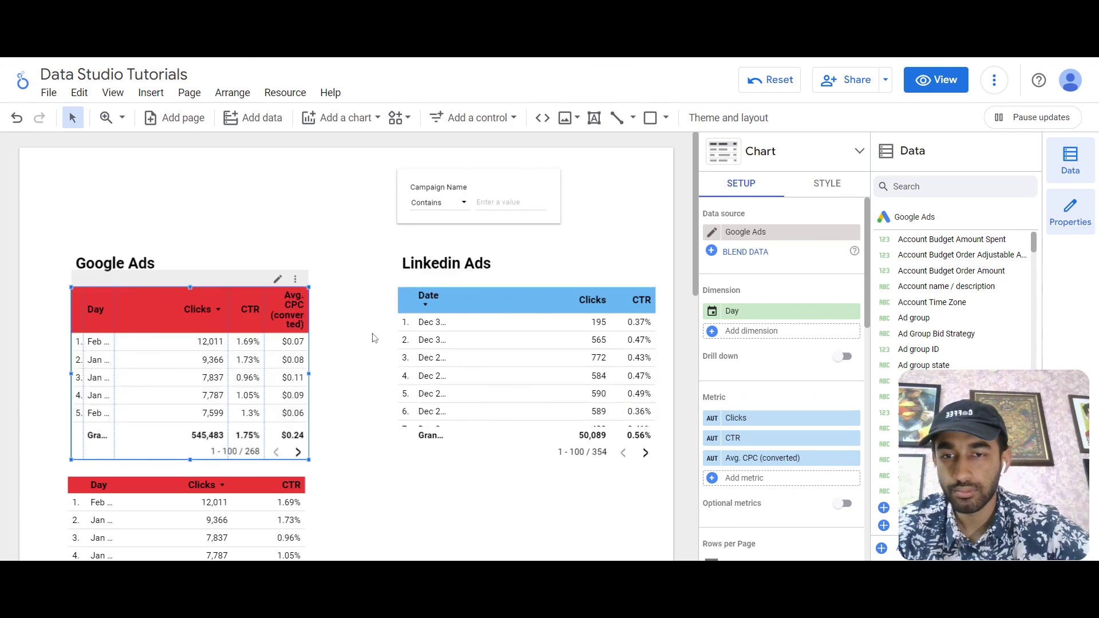
# Step: Filter the report to campaign names containing "na" and remove the CTR metric from the original Google Ads table
pyautogui.click(510, 202)
pyautogui.write('na')
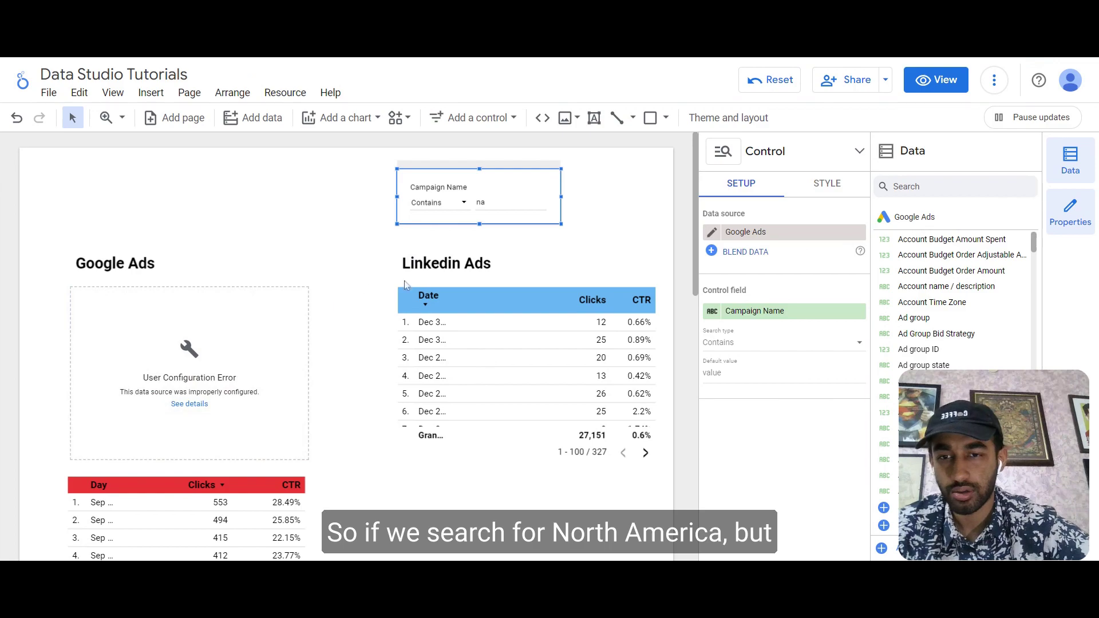
pyautogui.click(269, 285)
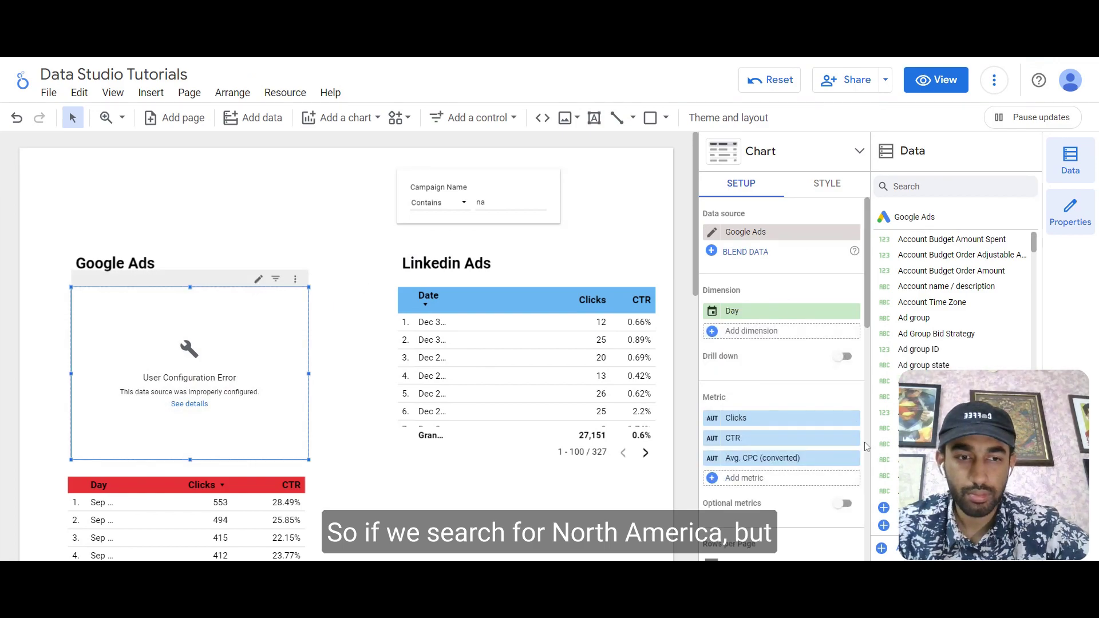
pyautogui.click(853, 439)
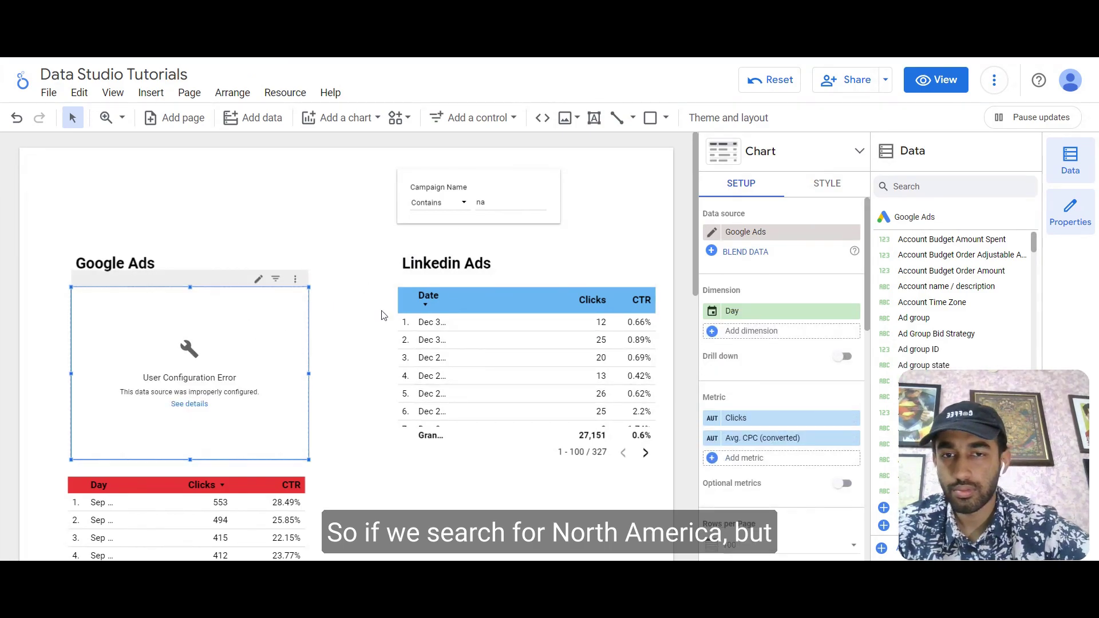
# Step: Add a new calculated metric field named CPC to the blended Google Ads table
pyautogui.scroll(-1, 382, 315)
pyautogui.scroll(-2, 382, 316)
pyautogui.click(265, 273)
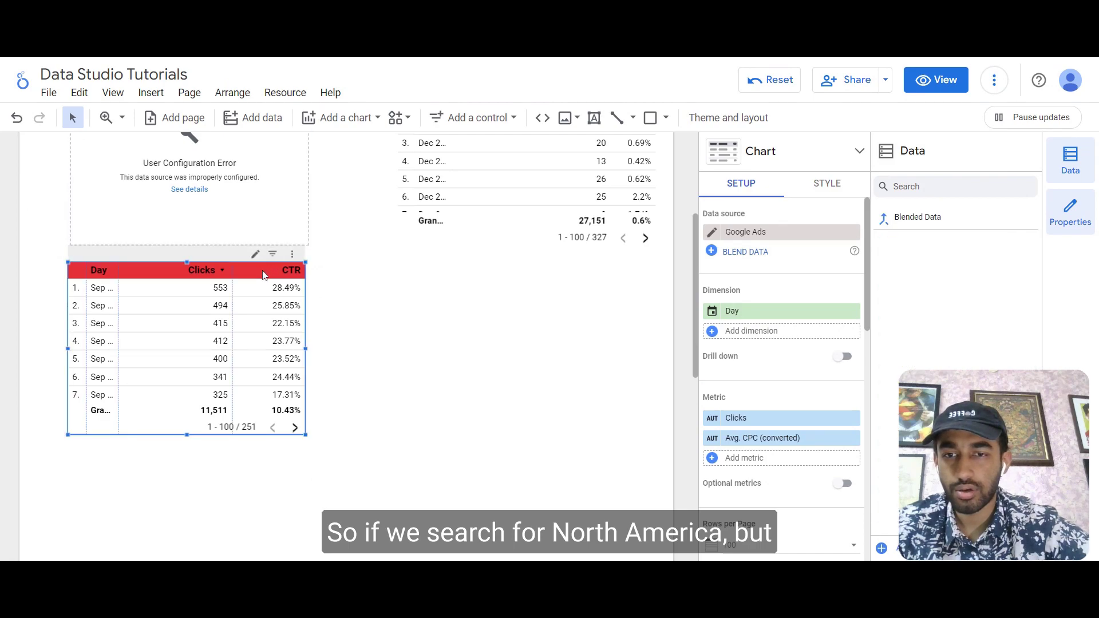
pyautogui.click(724, 443)
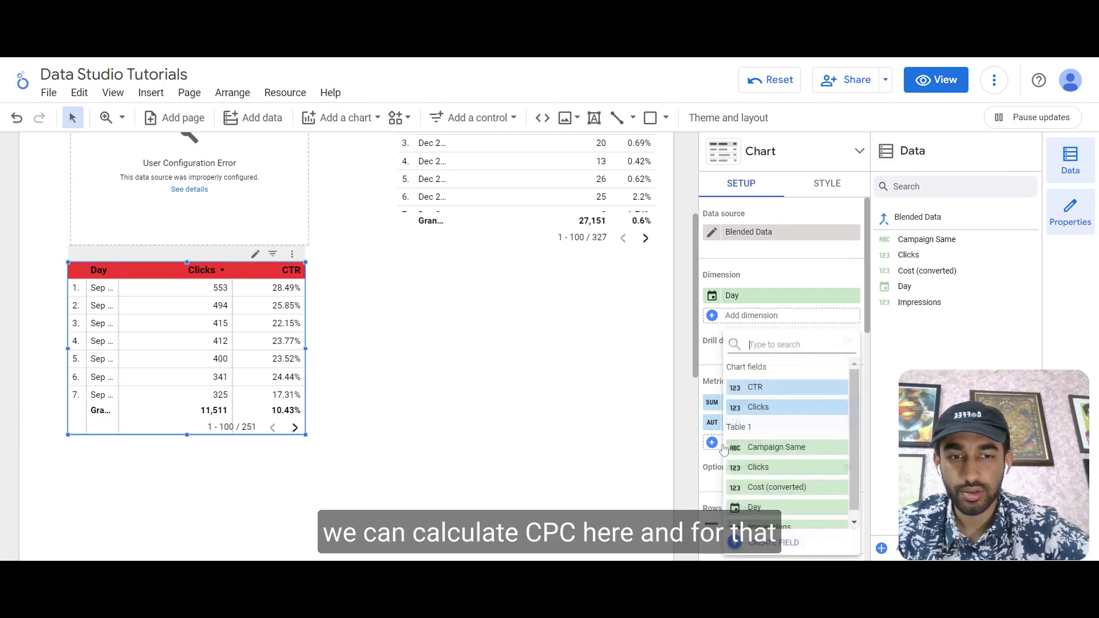
pyautogui.click(768, 547)
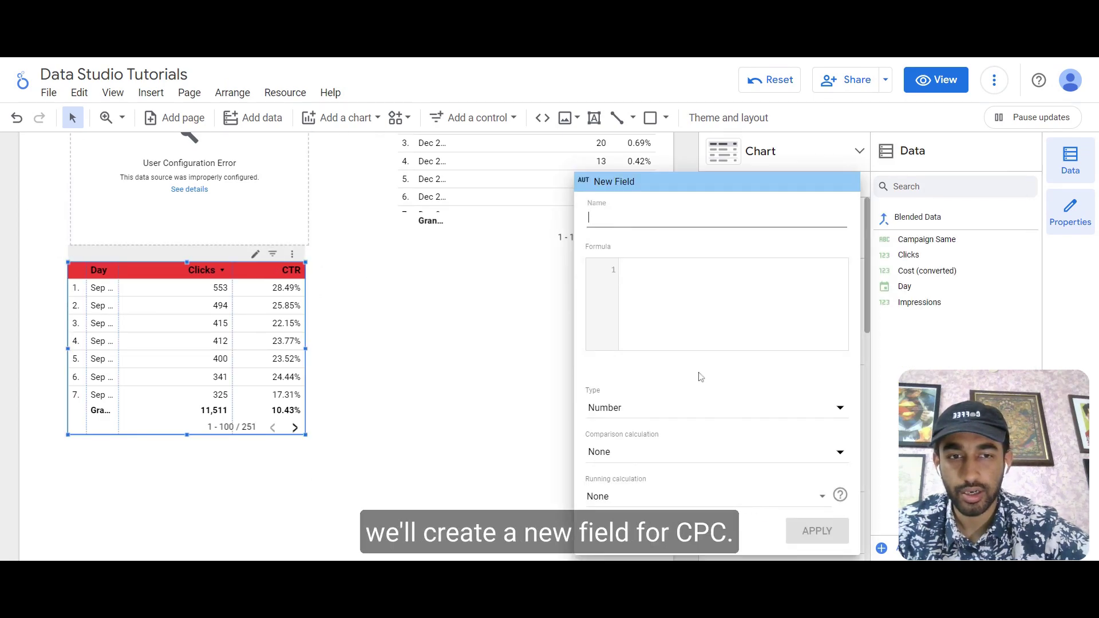
pyautogui.write('CPC')
pyautogui.click(650, 308)
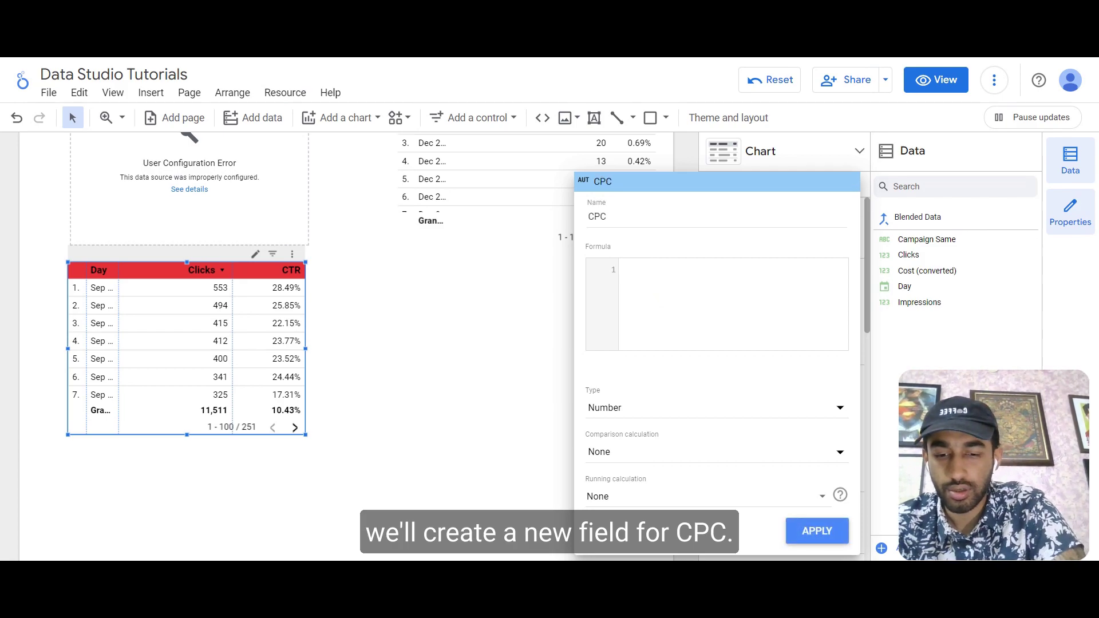
# Step: Define the CPC field's formula as SUM(Cost (converted))/SUM(Clicks)
pyautogui.write('sum')
pyautogui.press('Return')
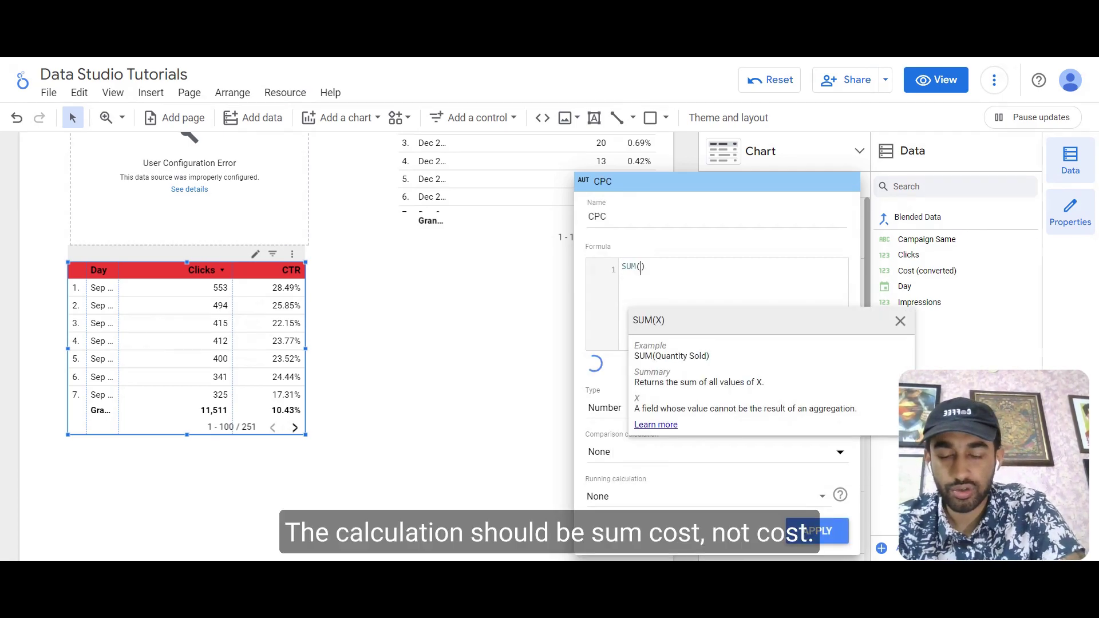
pyautogui.write('cos')
pyautogui.press('Return')
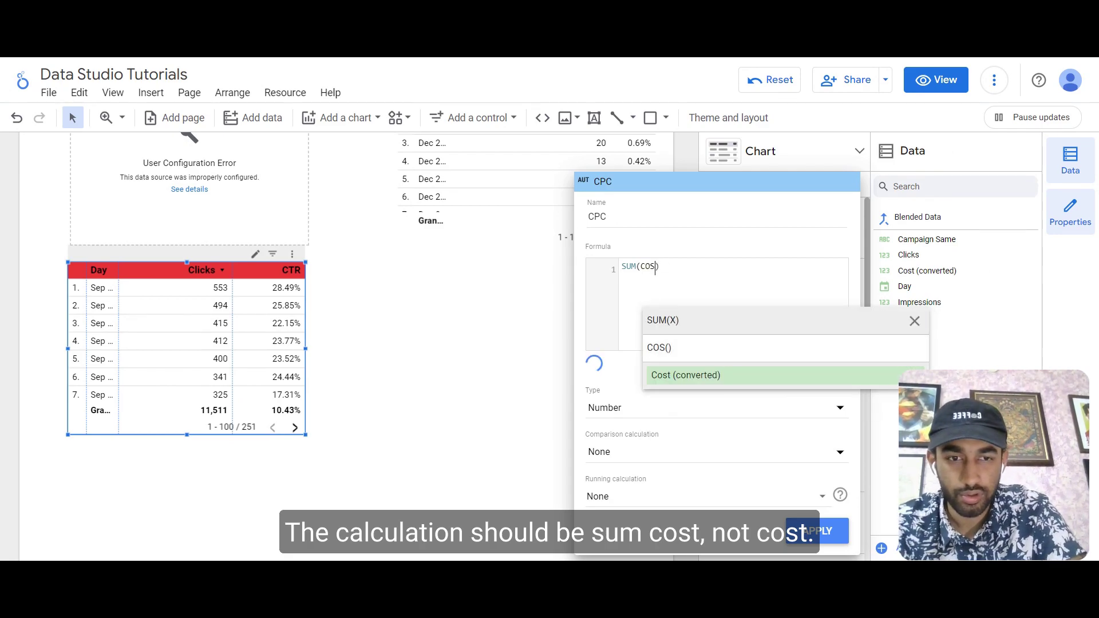
pyautogui.press('Return')
pyautogui.press('Right')
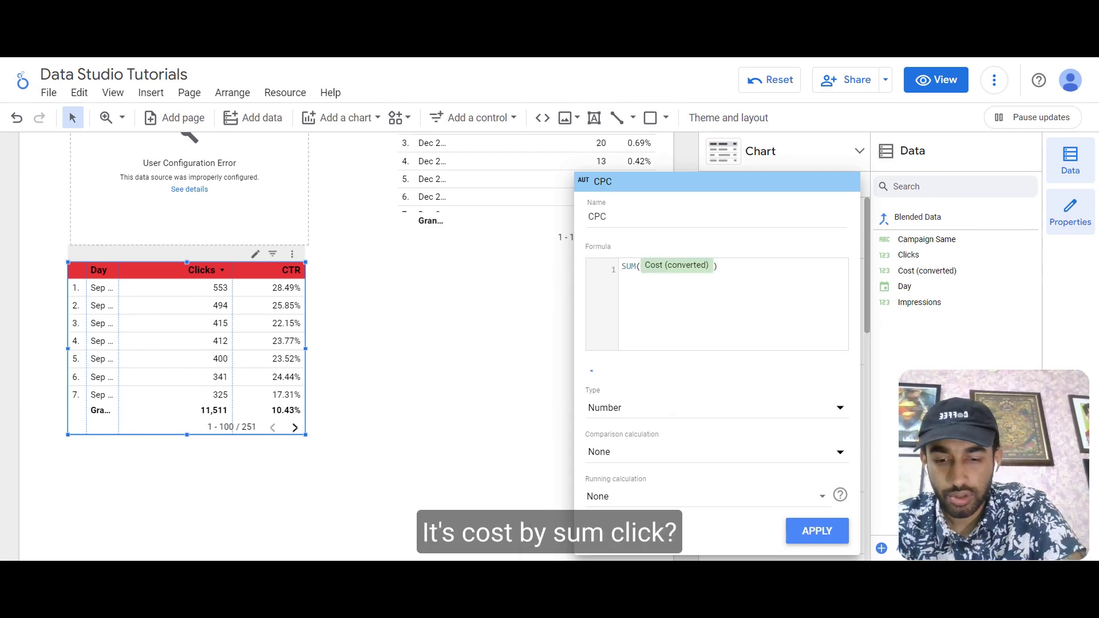
pyautogui.write('/SUM(')
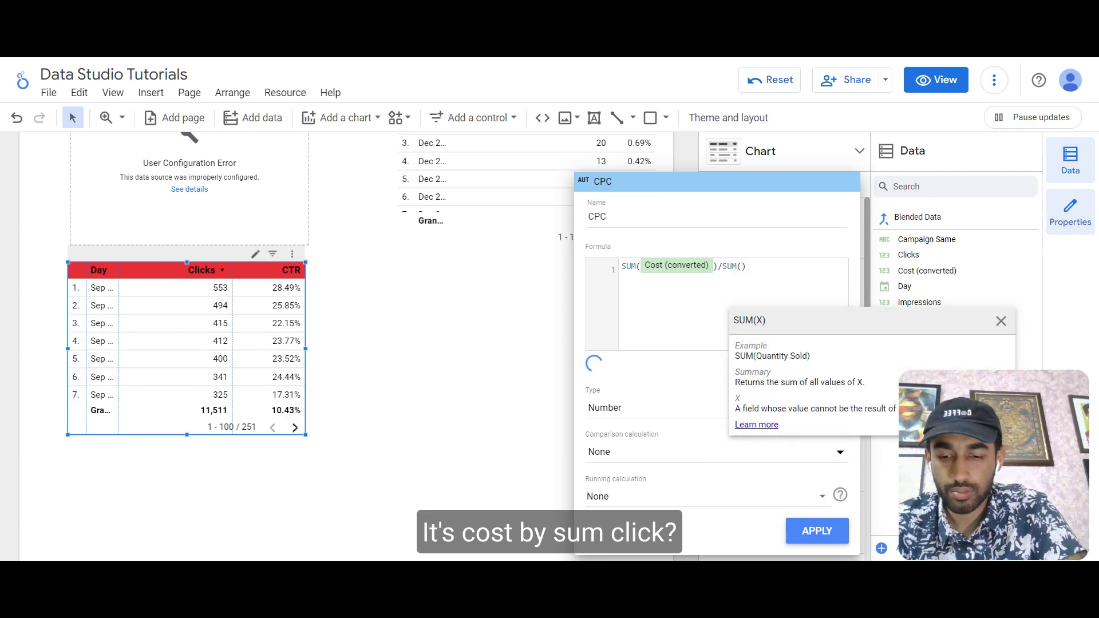
pyautogui.write('cl')
pyautogui.press('Return')
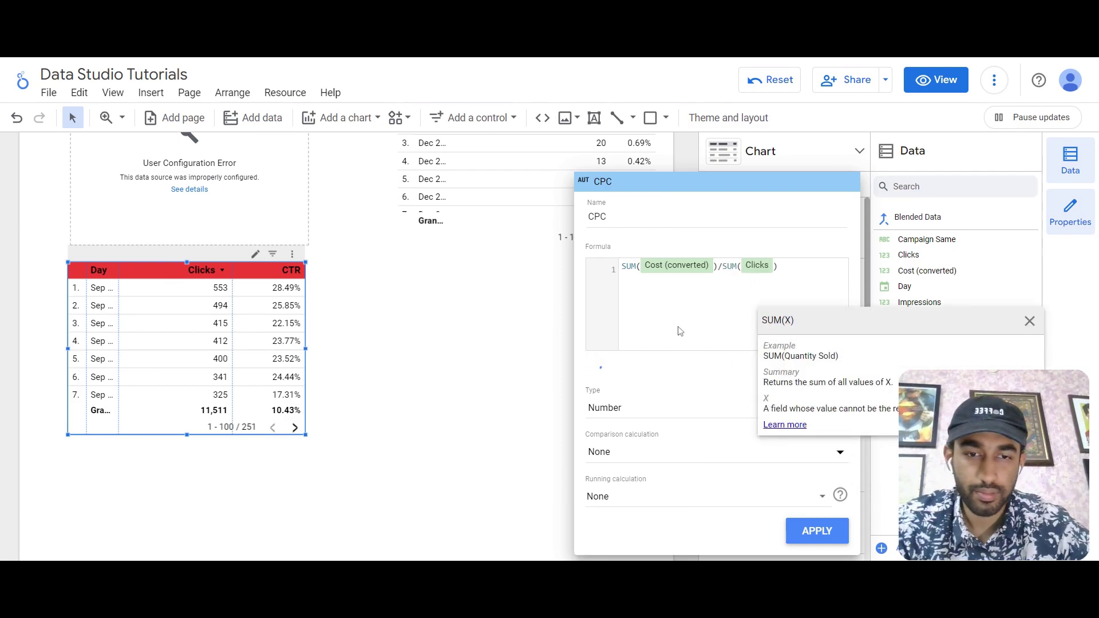
# Step: Set the CPC field's type to Currency, EUR - Euro (€), and apply it to the blended table
pyautogui.click(632, 408)
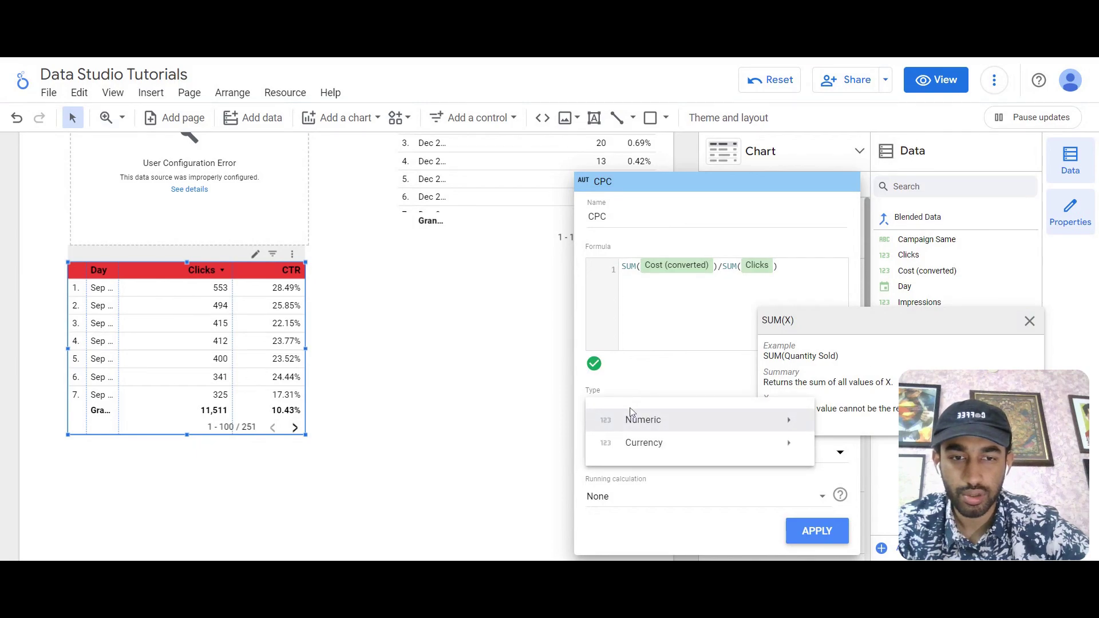
pyautogui.moveTo(648, 450)
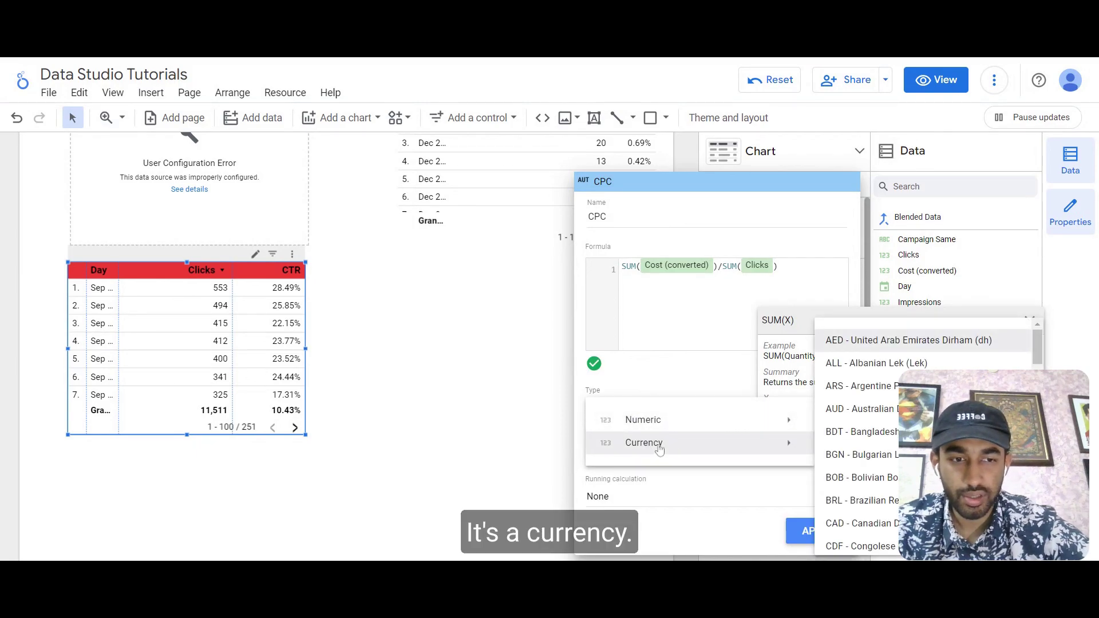
pyautogui.scroll(-4, 871, 481)
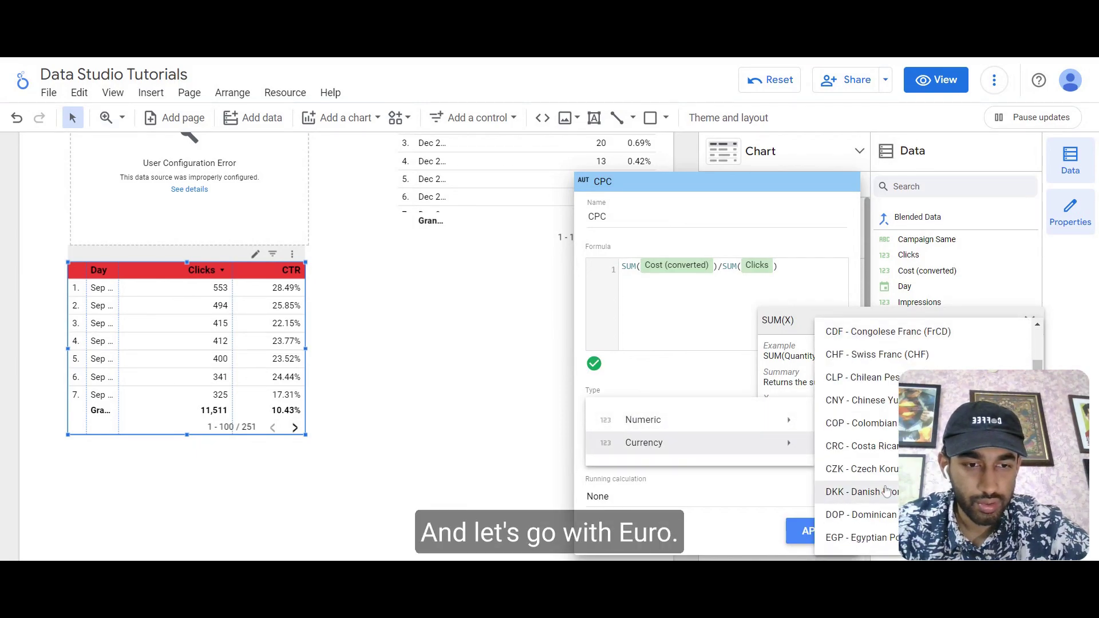
pyautogui.scroll(-3, 886, 491)
pyautogui.scroll(-2, 875, 449)
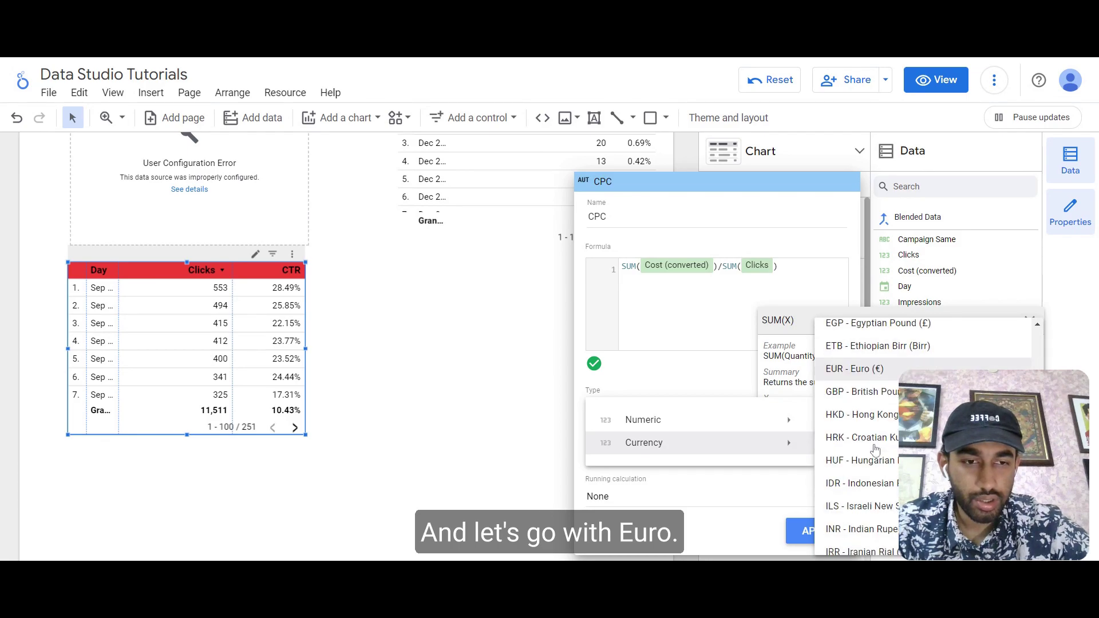
pyautogui.click(864, 371)
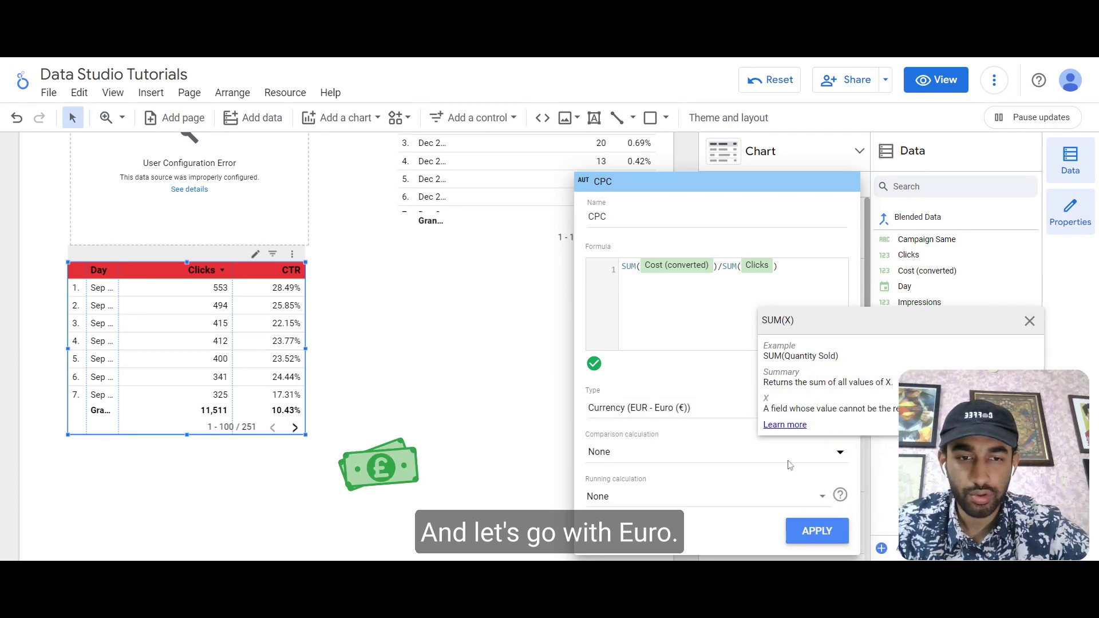
pyautogui.click(813, 531)
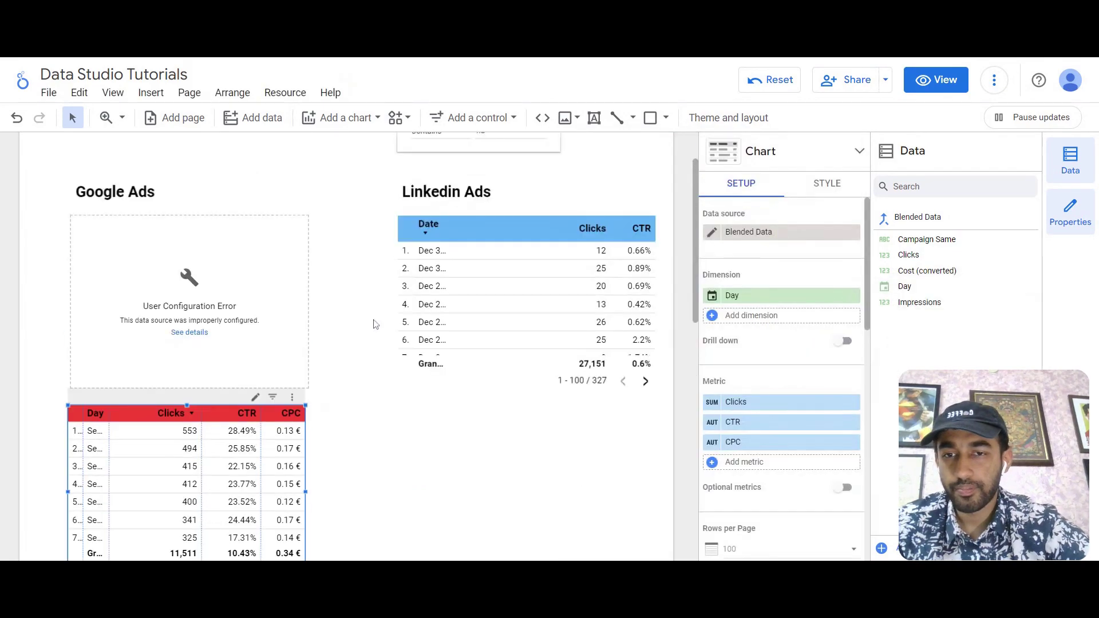
# Step: Delete the broken original Google Ads table and move the blended table into its place beneath the Google Ads heading
pyautogui.scroll(2, 373, 319)
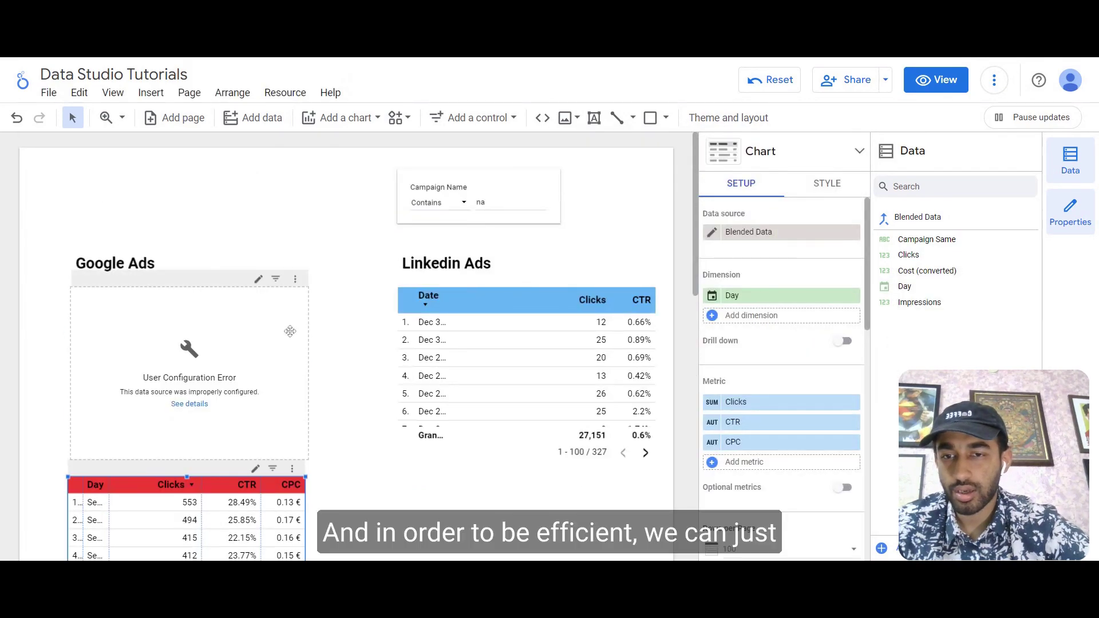
pyautogui.click(286, 332)
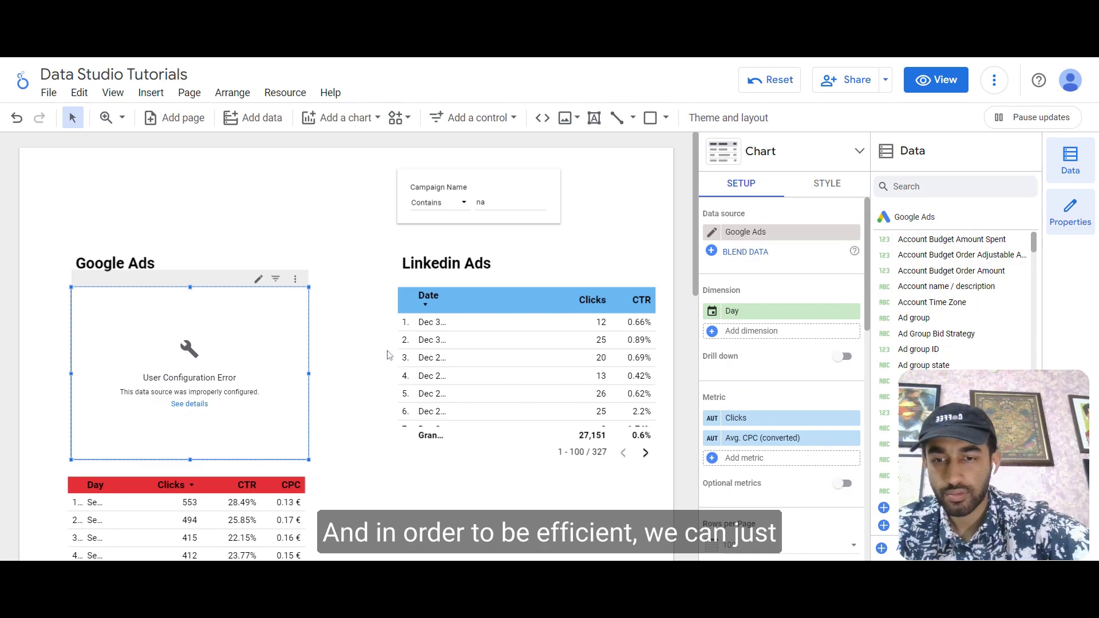
pyautogui.press('Delete')
pyautogui.moveTo(288, 485); pyautogui.dragTo(222, 489)
pyautogui.click(368, 337)
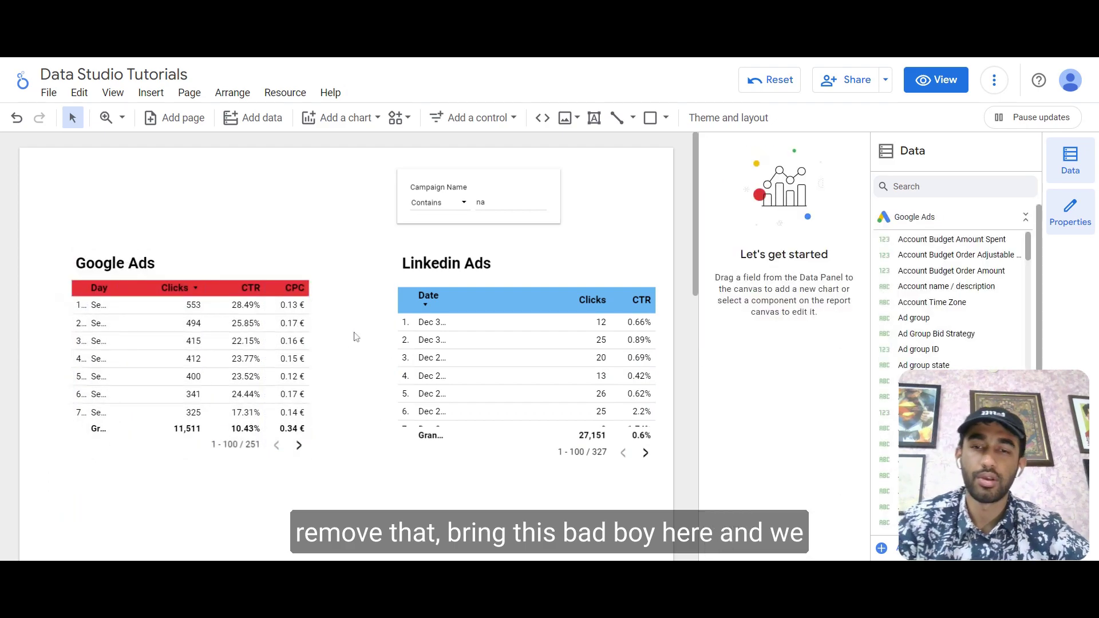
pyautogui.click(152, 290)
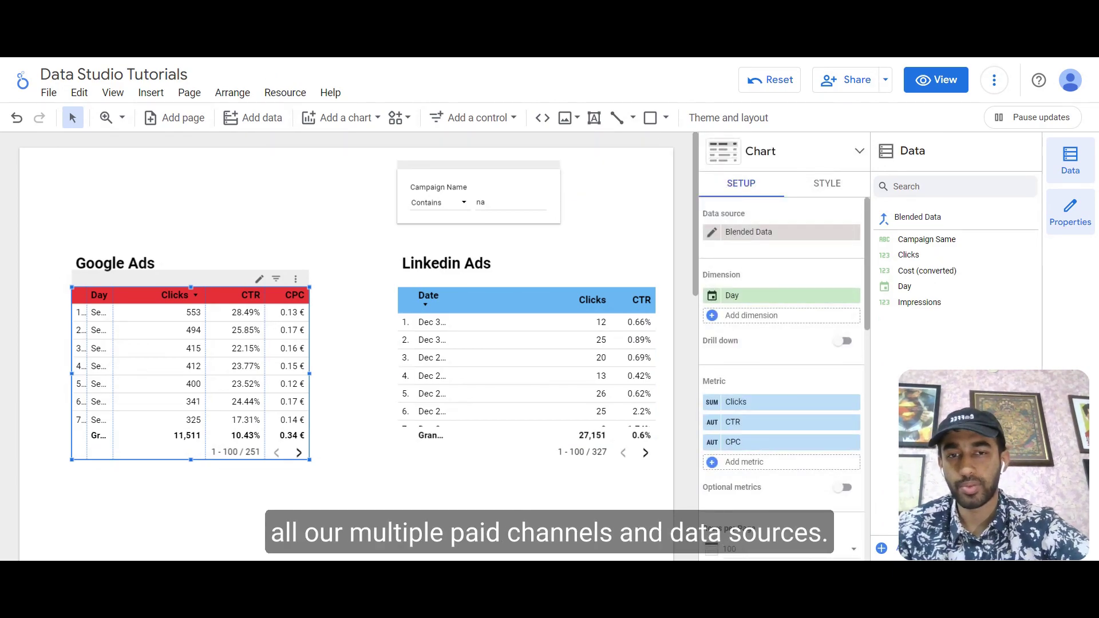
# Step: Clear the "na" value from the Campaign Name filter so both ad tables are unfiltered
pyautogui.doubleClick(480, 202)
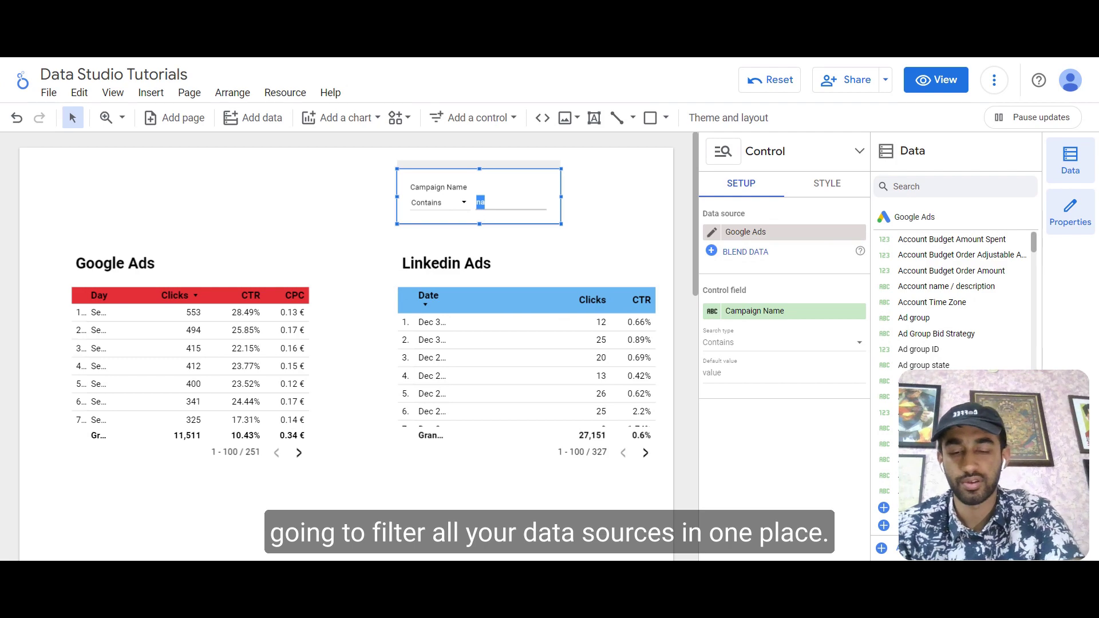
pyautogui.press('BackSpace')
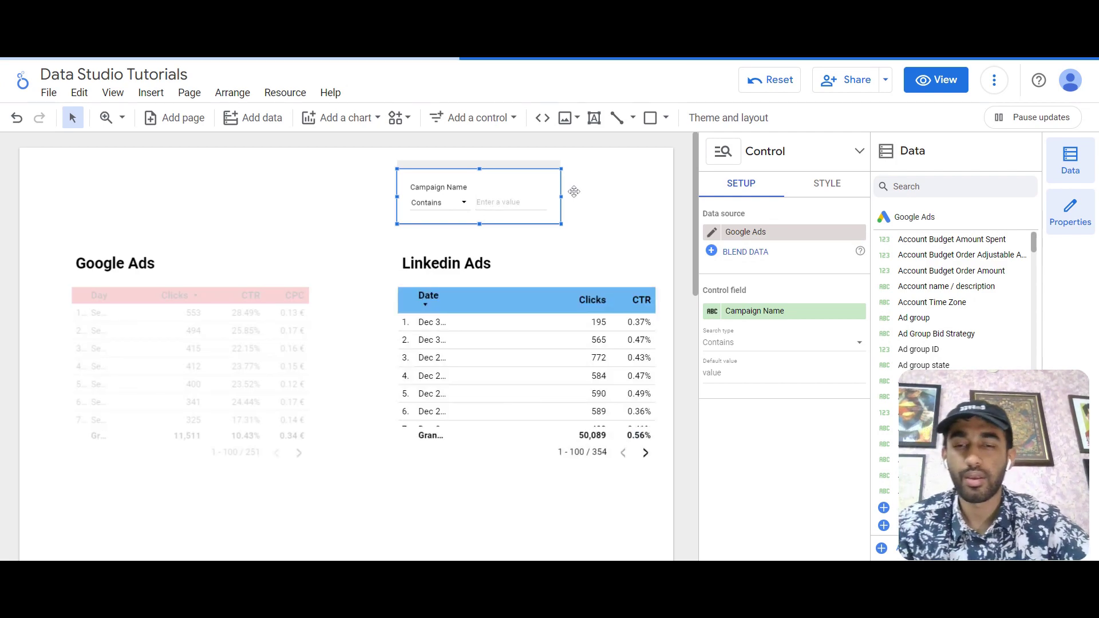